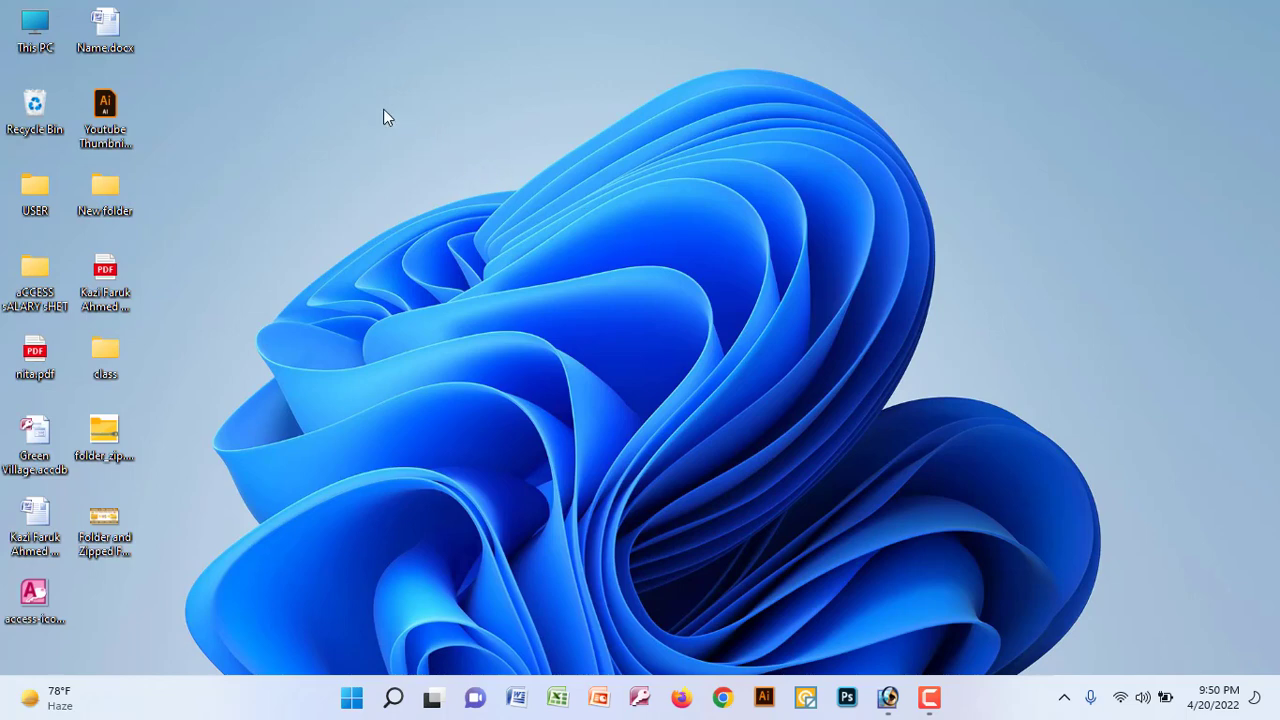
- Create a new folder on the desktop and name it Green Villege
{"action": "right_click", "coordinate": [323, 100]}
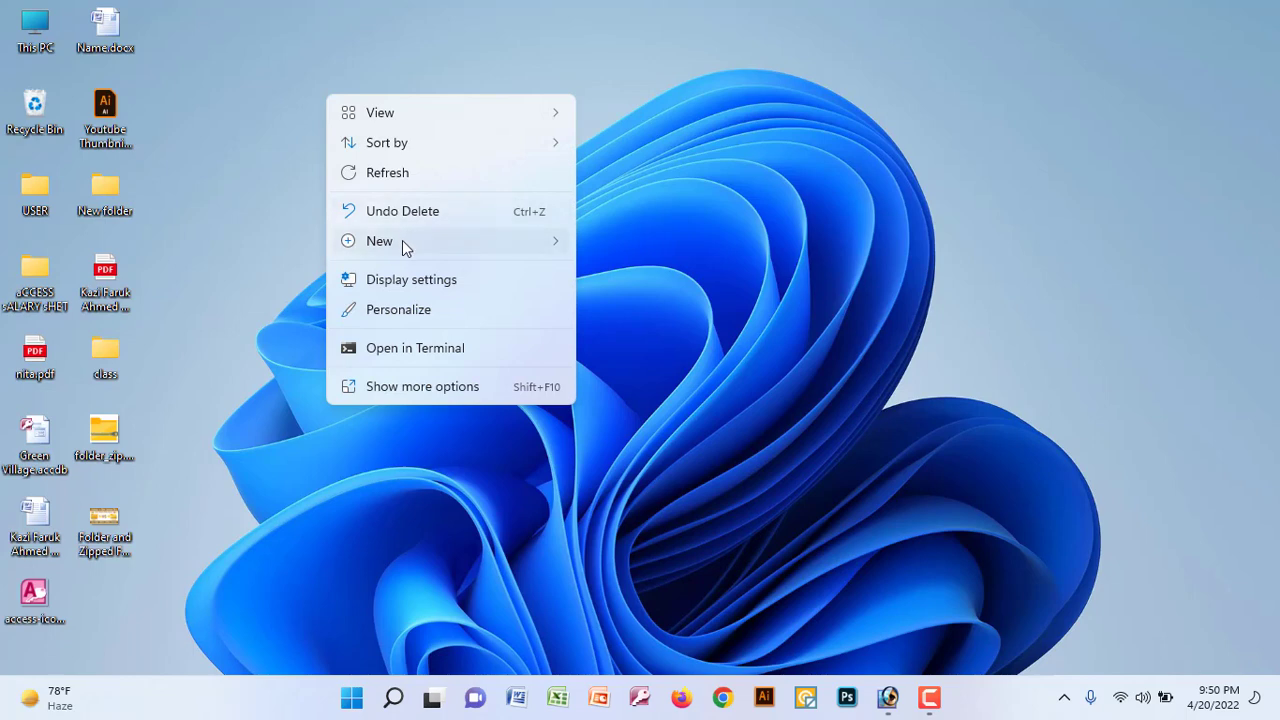
{"action": "mouse_move", "coordinate": [403, 241]}
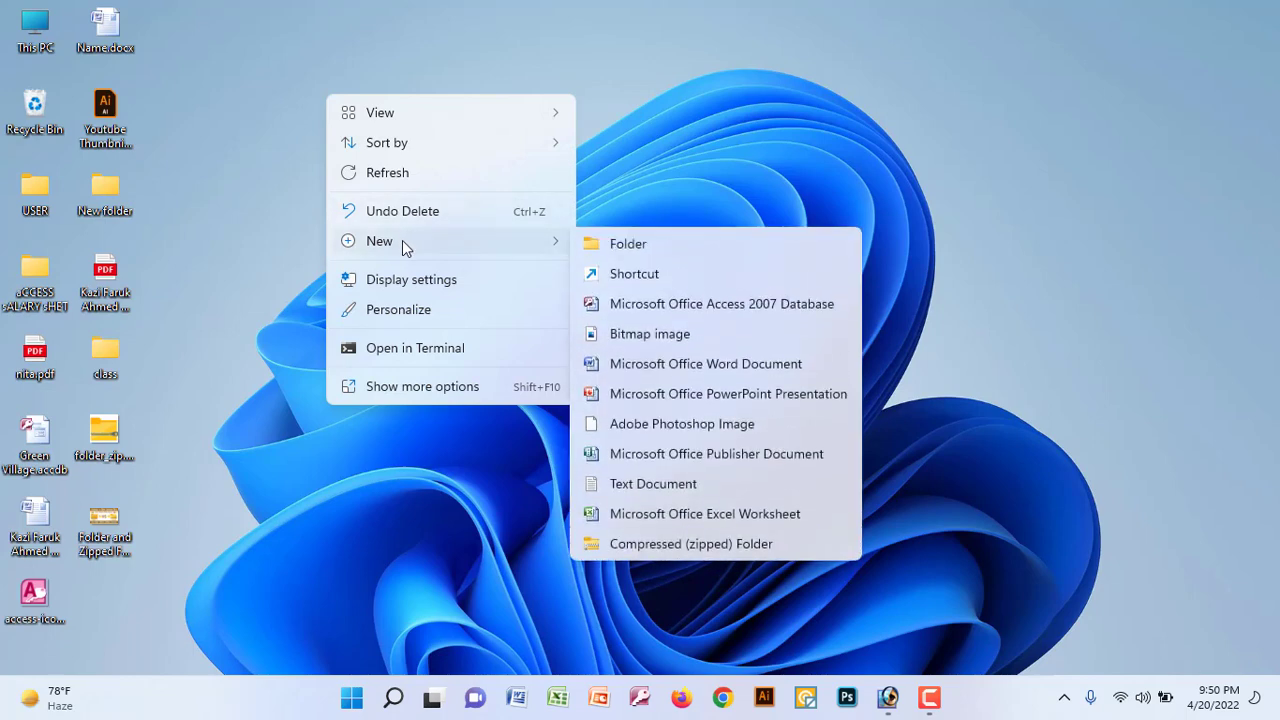
{"action": "left_click", "coordinate": [615, 246]}
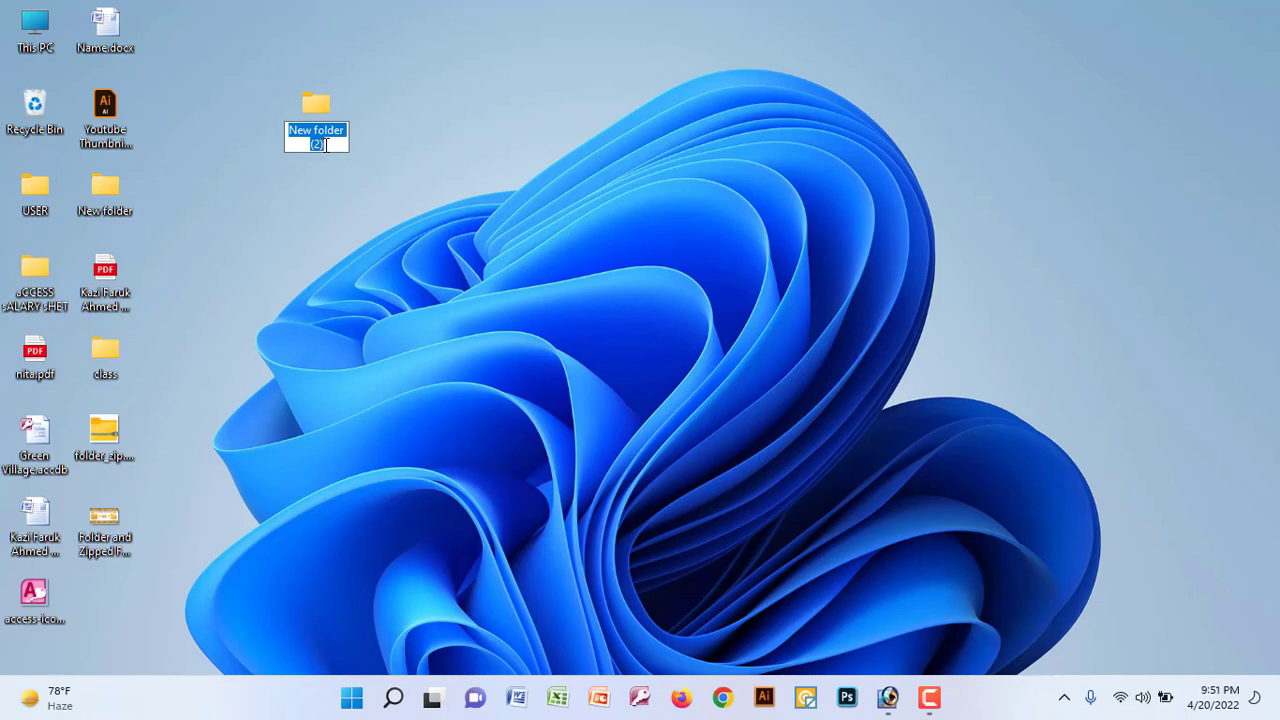
{"action": "type", "text": "G"}
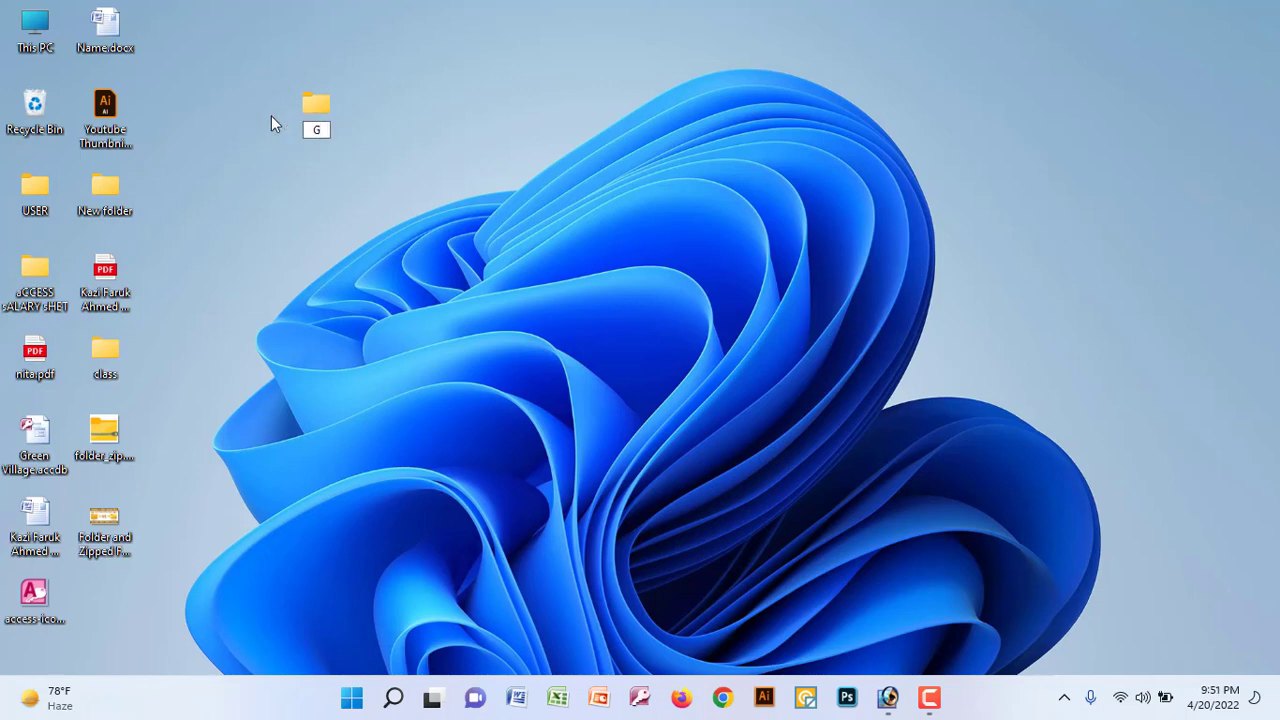
{"action": "type", "text": "reen Fol"}
{"action": "key", "text": "BackSpace"}
{"action": "key", "text": "BackSpace"}
{"action": "key", "text": "BackSpace"}
{"action": "type", "text": "Villege"}
{"action": "key", "text": "Return"}
{"action": "right_click", "coordinate": [310, 110]}
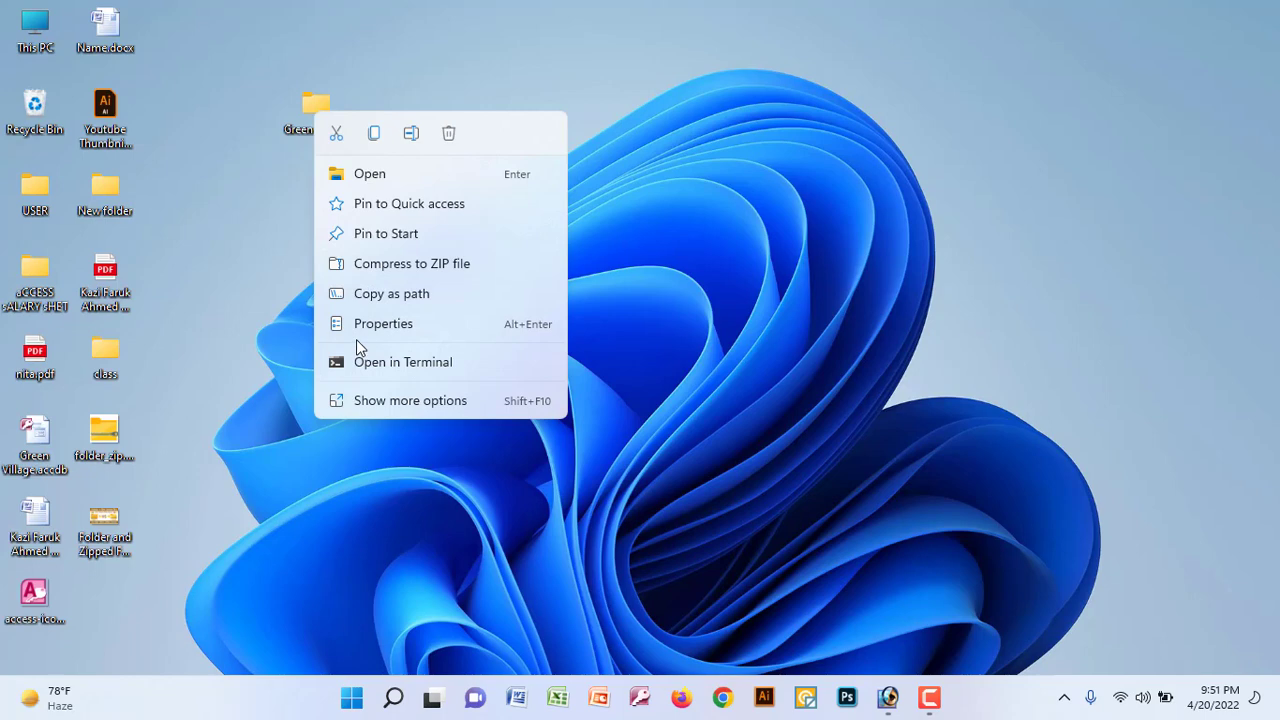
{"action": "left_click", "coordinate": [375, 402]}
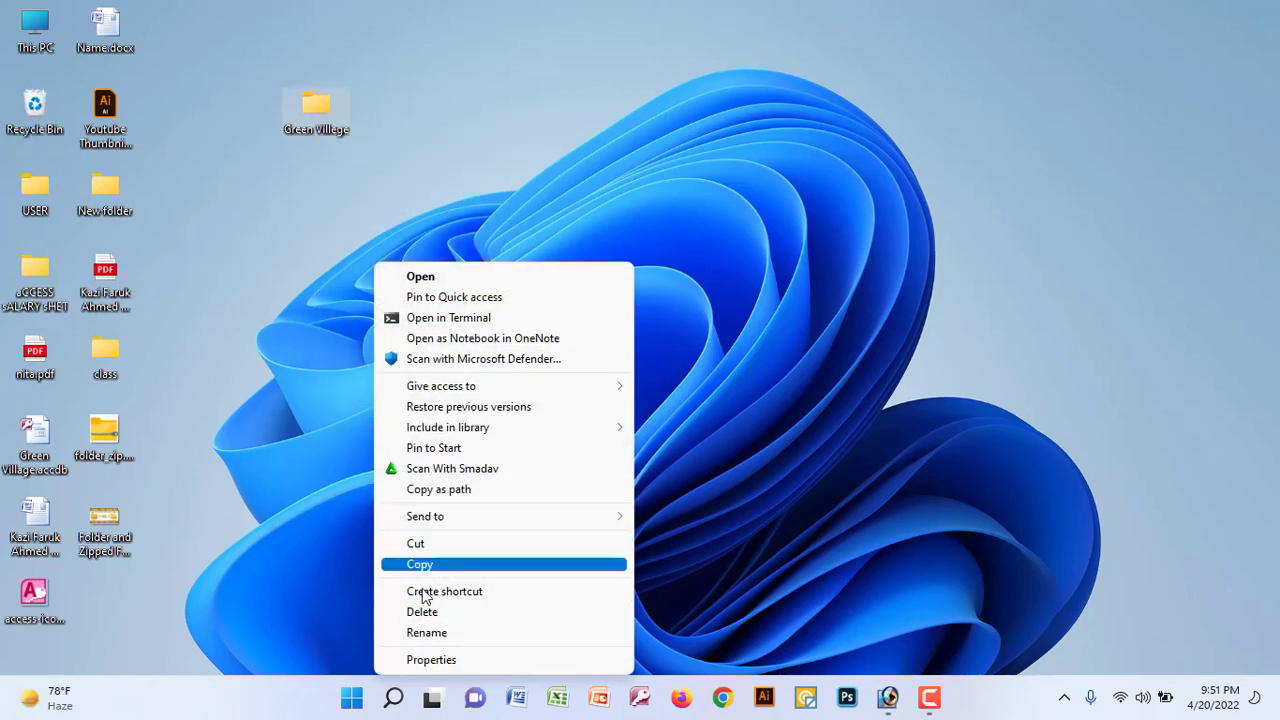
{"action": "left_click", "coordinate": [457, 633]}
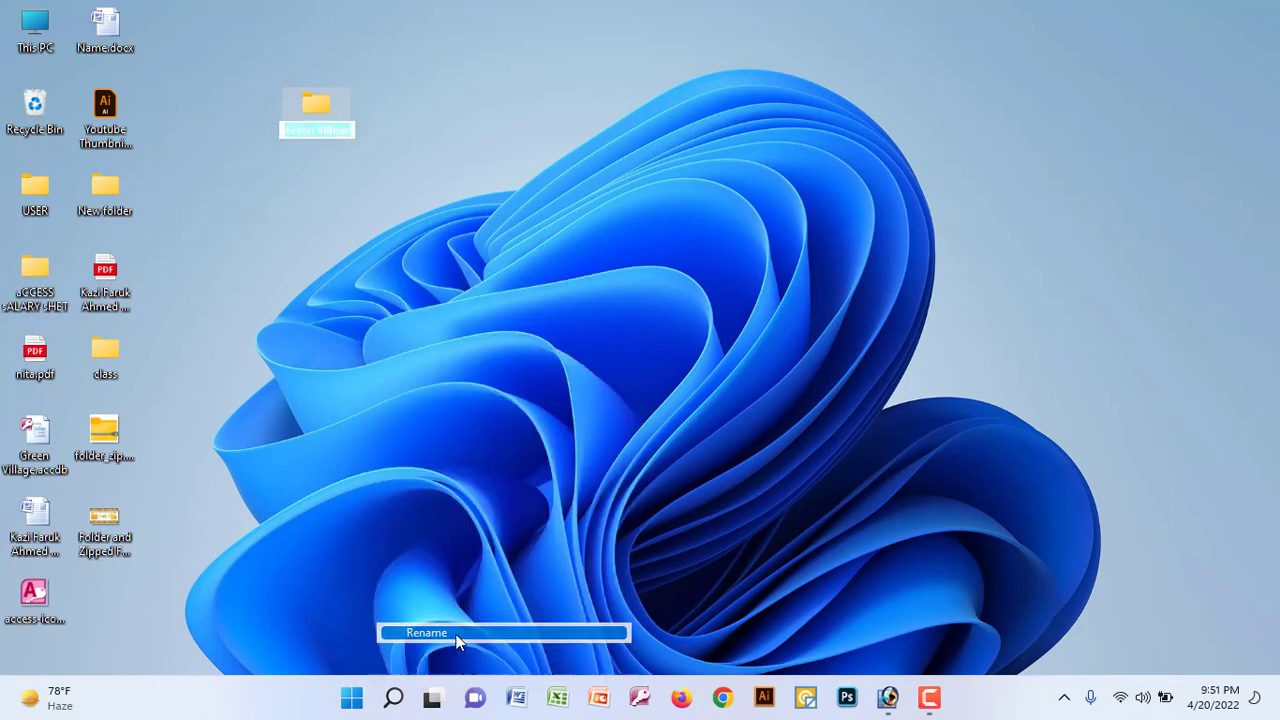
{"action": "left_click", "coordinate": [305, 135]}
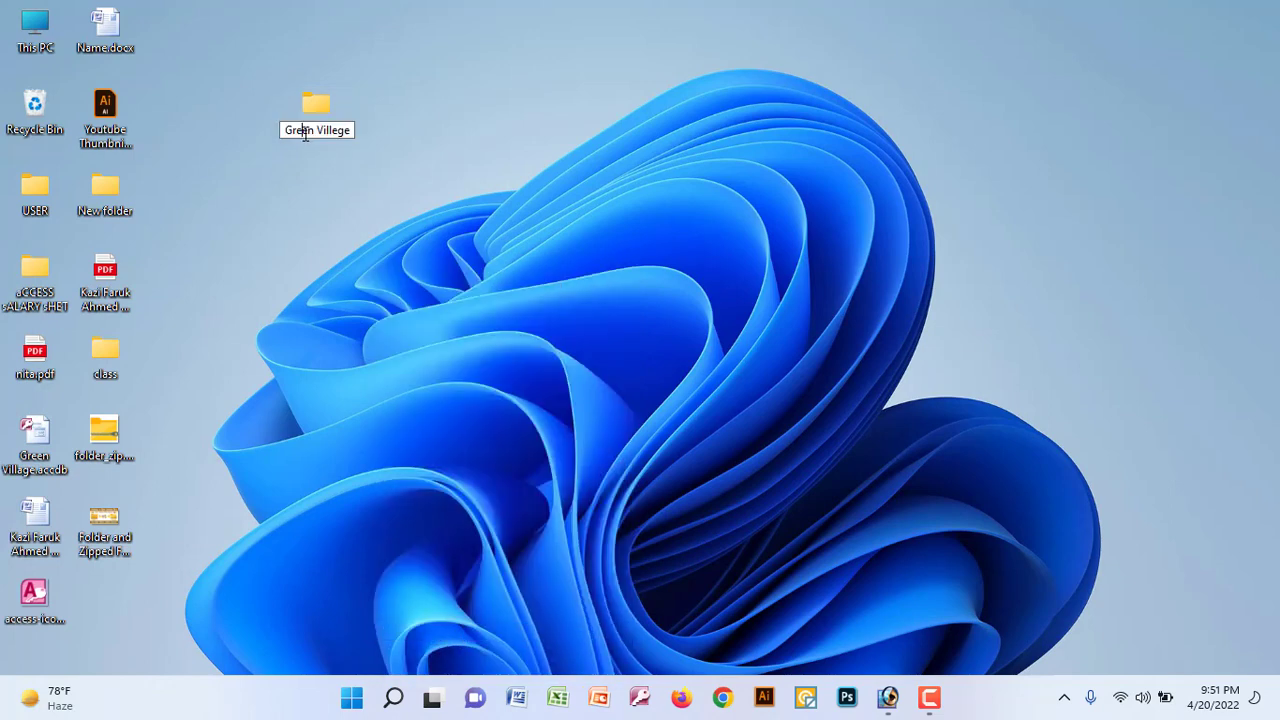
{"action": "double_click", "coordinate": [306, 134]}
{"action": "left_click", "coordinate": [287, 133]}
{"action": "left_click_drag", "start_coordinate": [286, 133], "coordinate": [348, 130]}
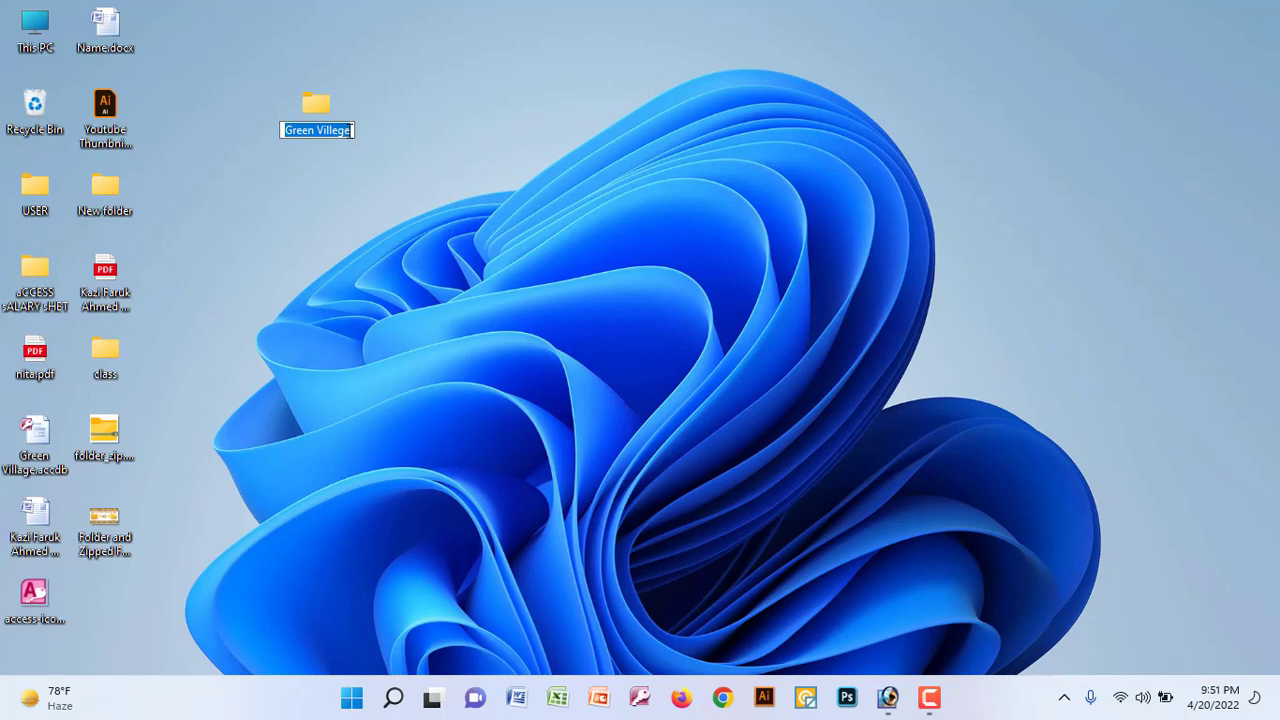
{"action": "left_click", "coordinate": [348, 131]}
{"action": "left_click", "coordinate": [380, 94]}
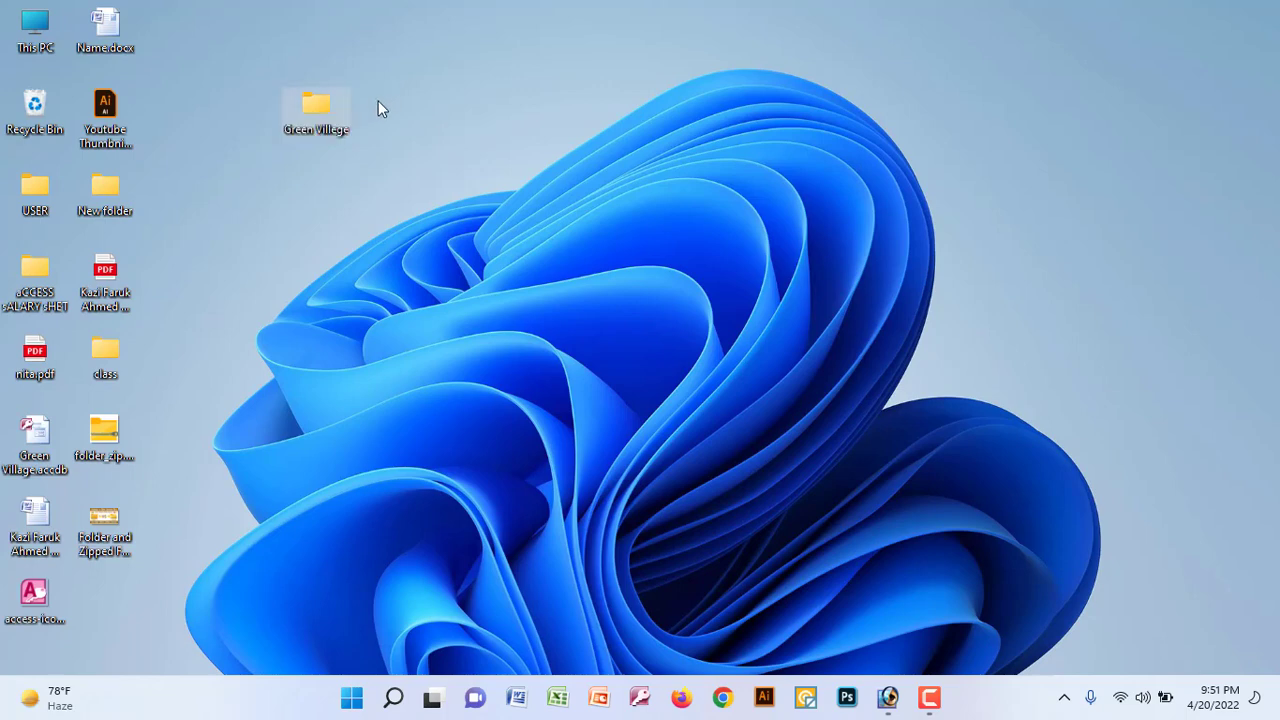
- Open the Green Villege folder and create a subfolder inside it, keeping the default name
{"action": "double_click", "coordinate": [318, 115]}
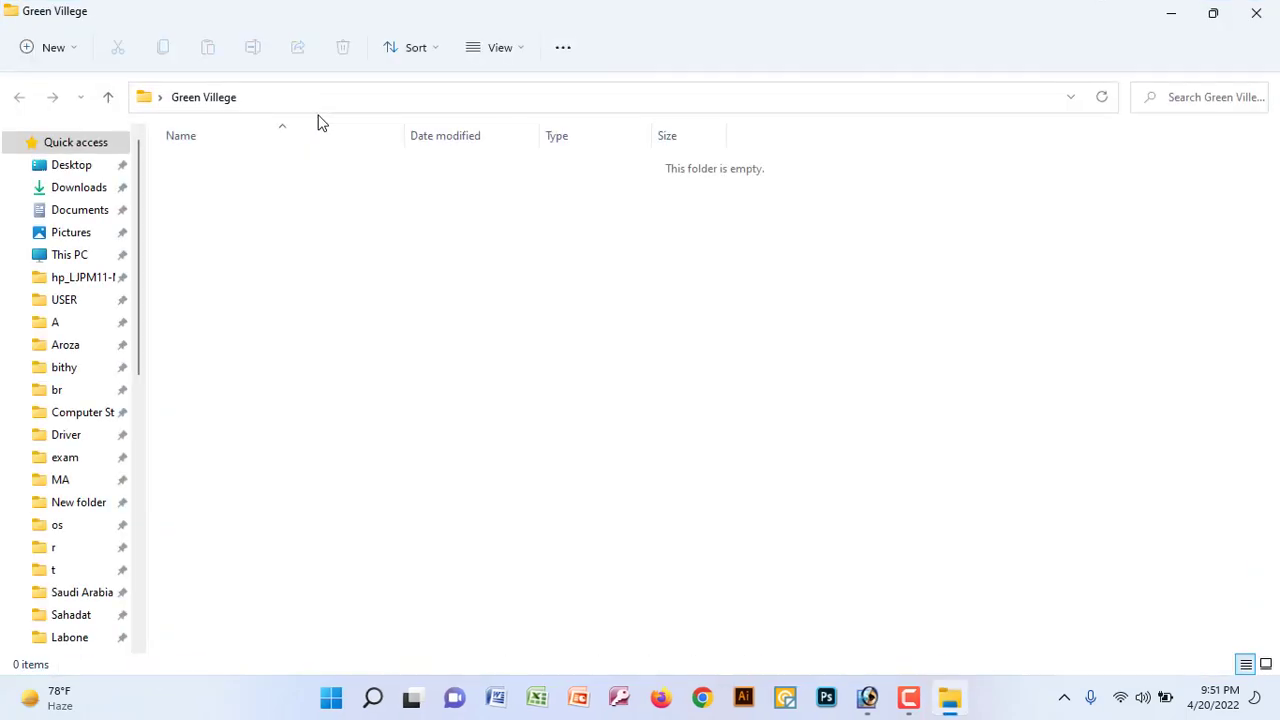
{"action": "right_click", "coordinate": [397, 267]}
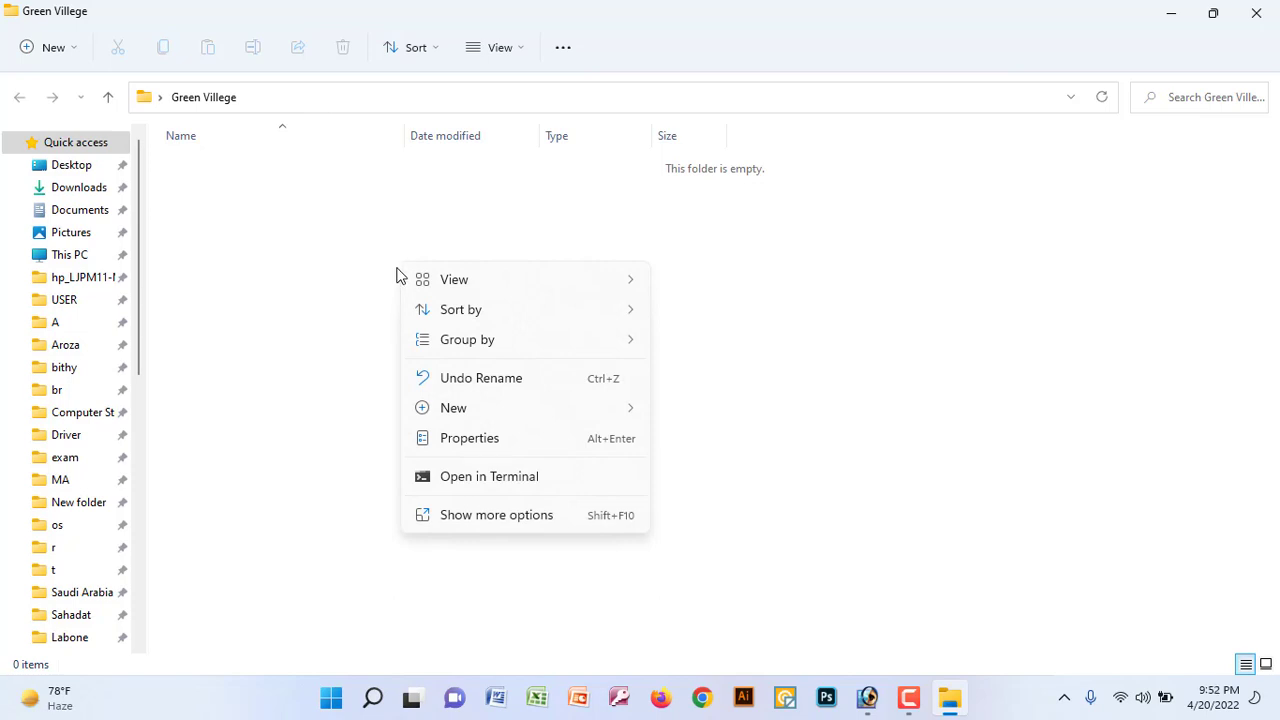
{"action": "left_click", "coordinate": [359, 241]}
{"action": "right_click", "coordinate": [359, 241]}
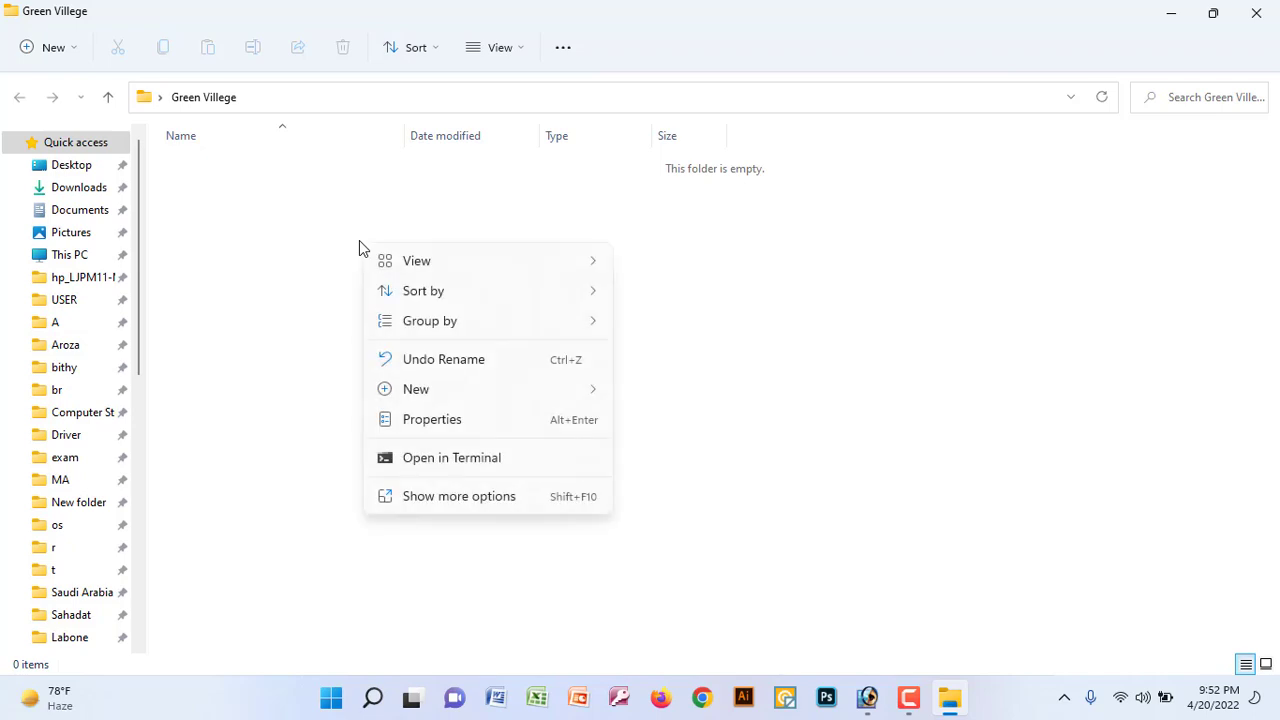
{"action": "mouse_move", "coordinate": [443, 392]}
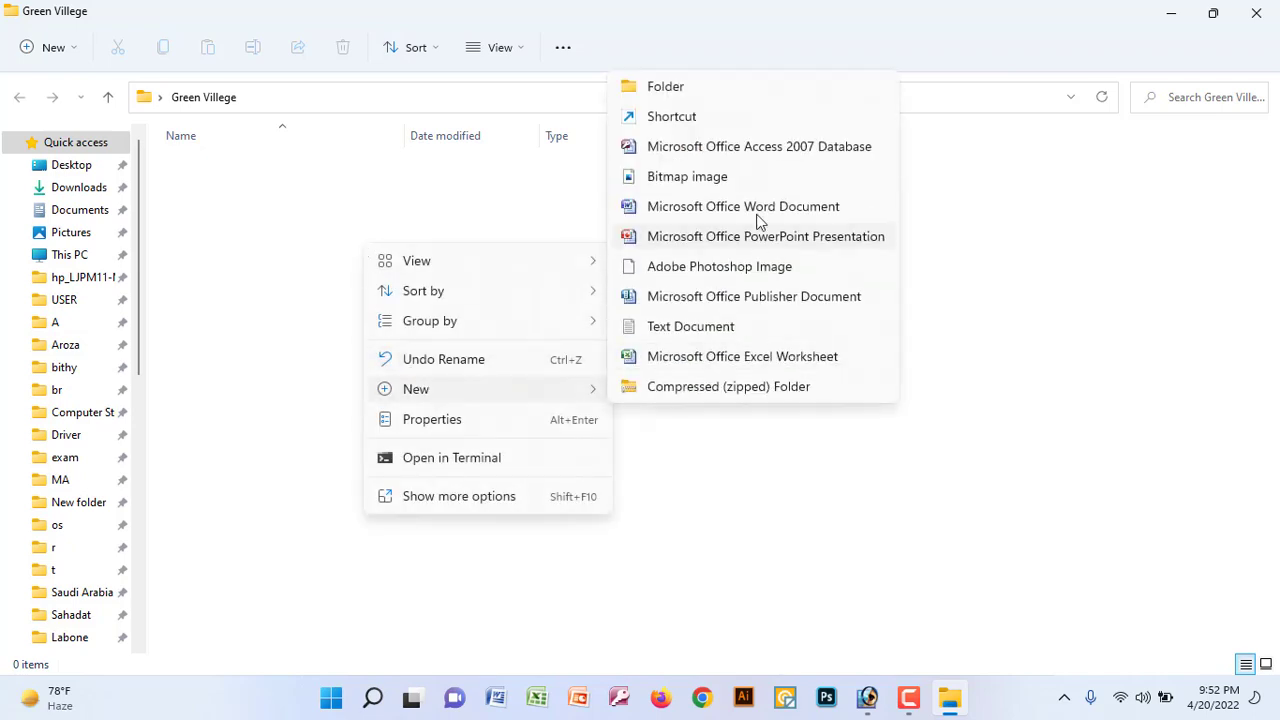
{"action": "left_click", "coordinate": [680, 86]}
{"action": "key", "text": "Return"}
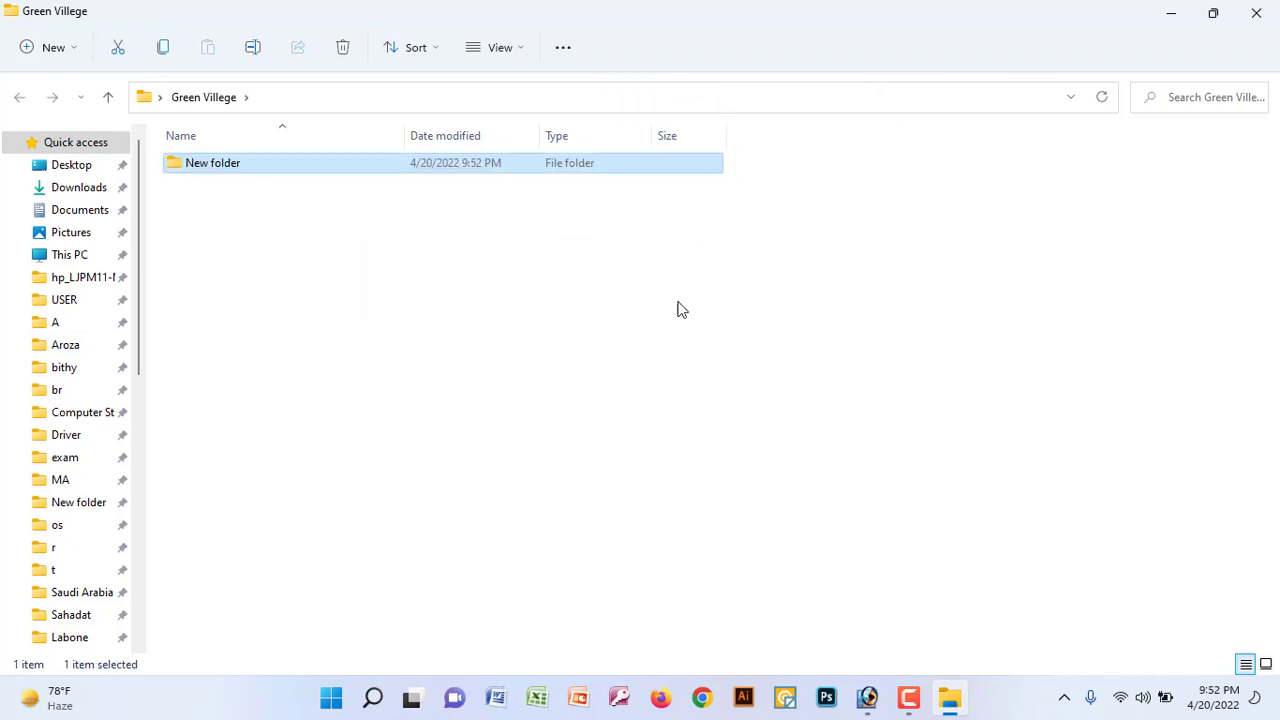
{"action": "left_click", "coordinate": [680, 310]}
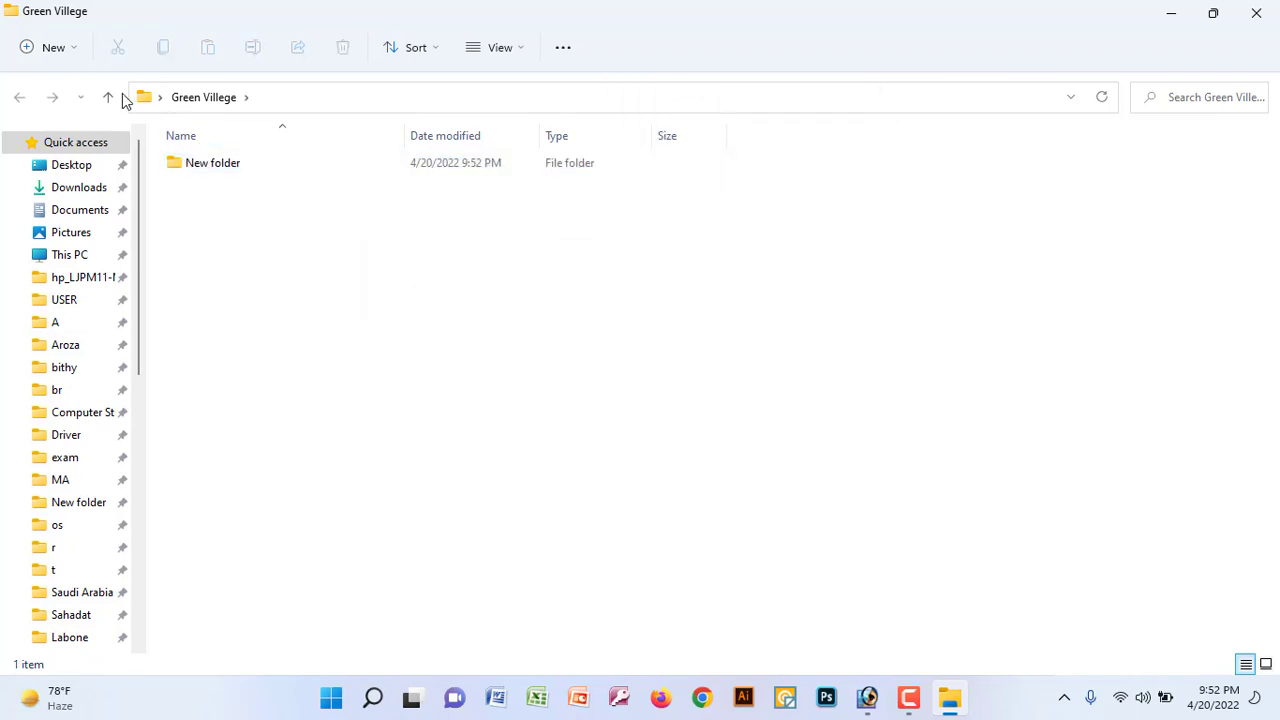
- Create a second subfolder with the default name inside Green Villege, and close the folder window
{"action": "left_click", "coordinate": [52, 50]}
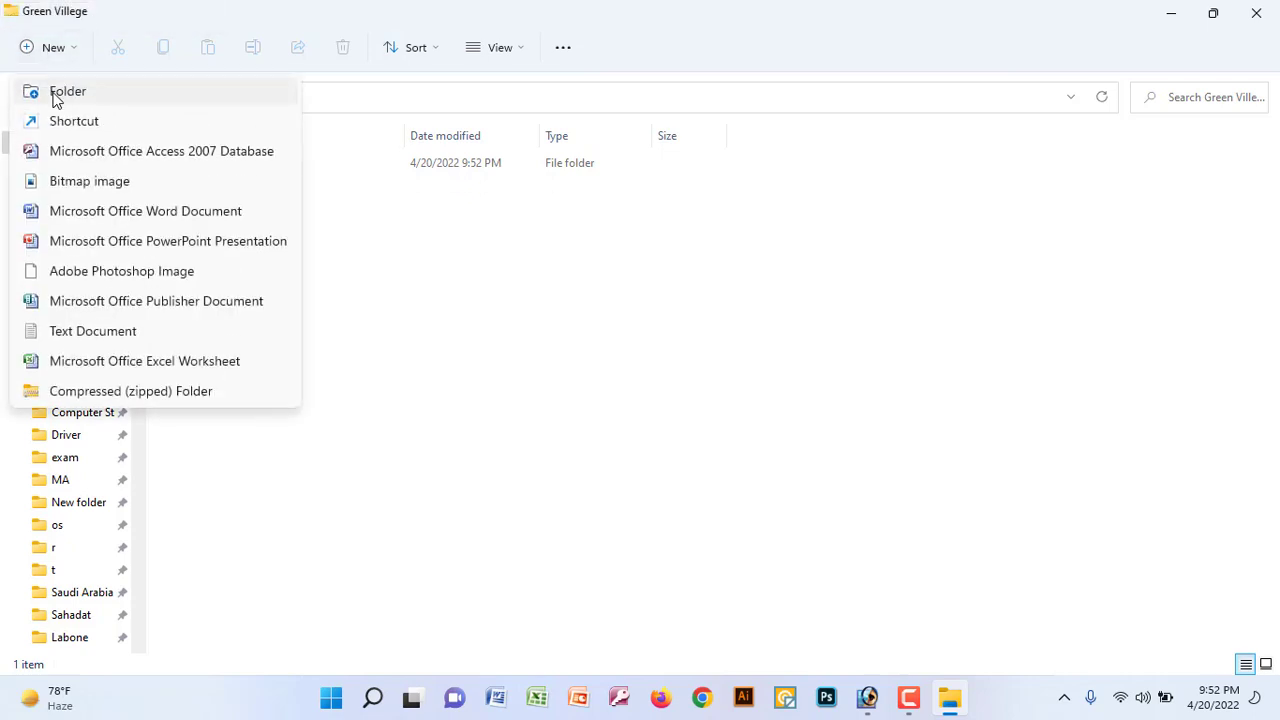
{"action": "left_click", "coordinate": [60, 92]}
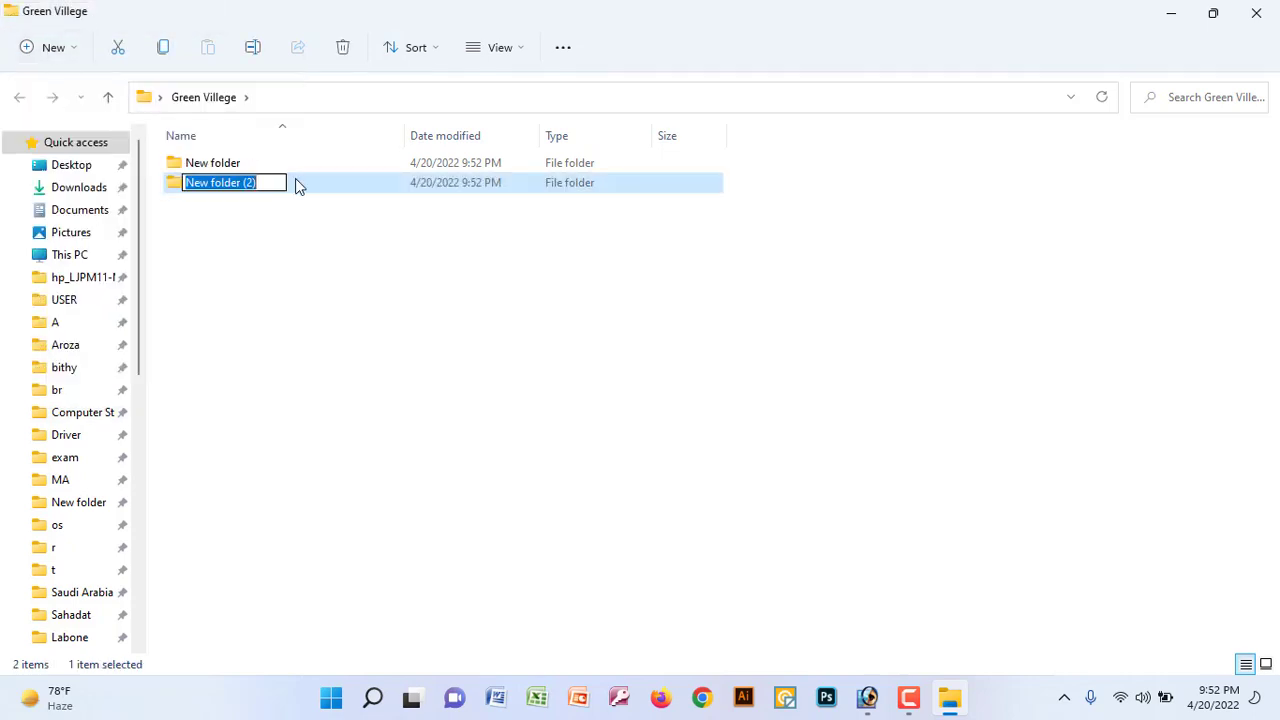
{"action": "left_click", "coordinate": [241, 211]}
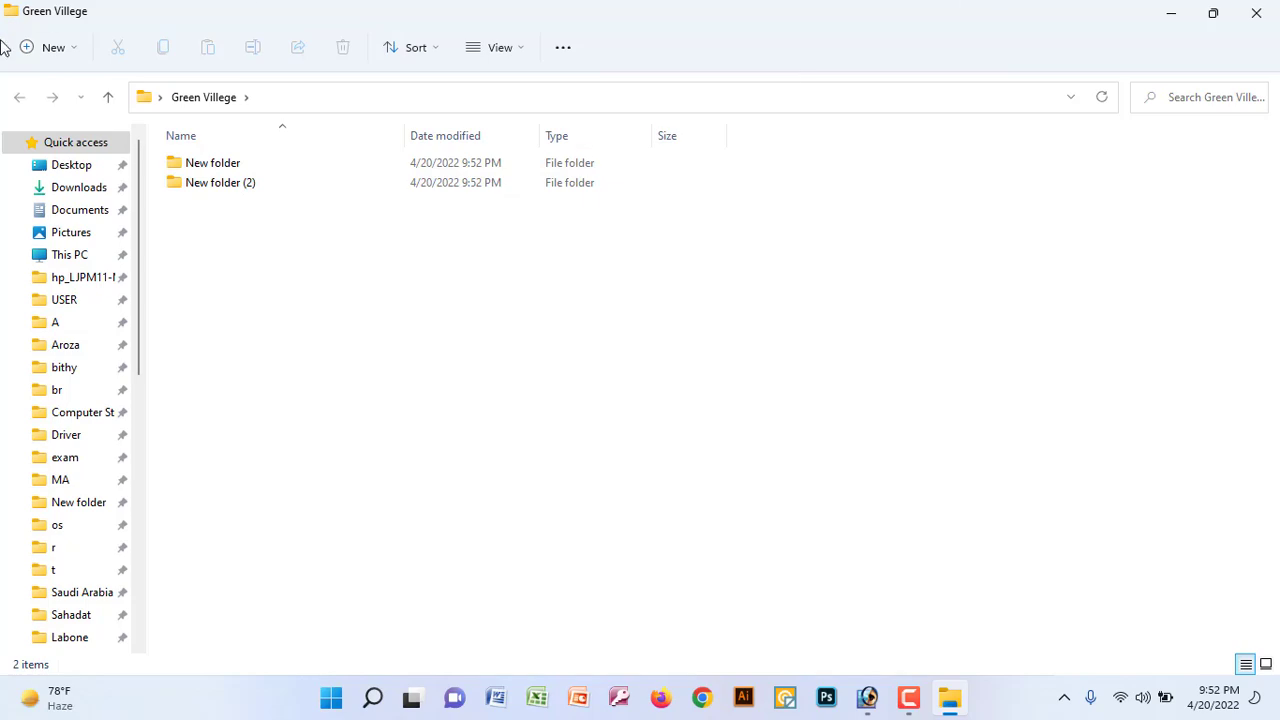
{"action": "left_click", "coordinate": [1256, 13]}
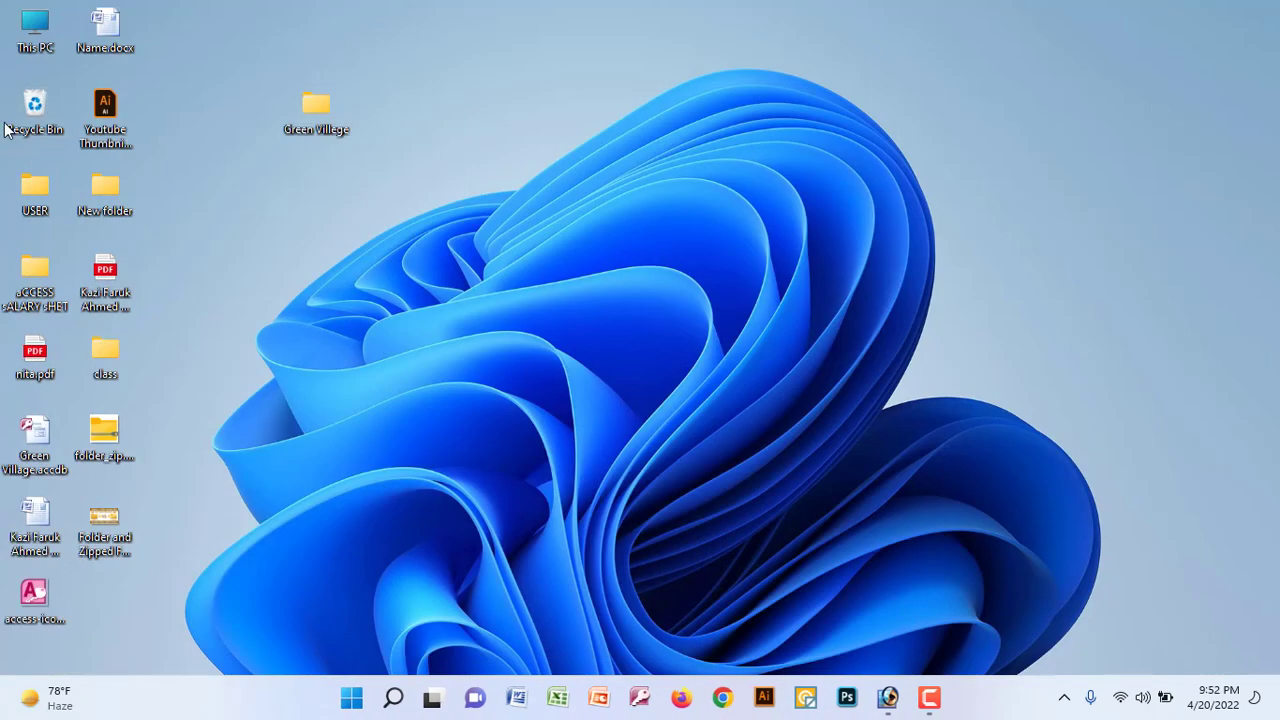
- Browse the contents of the Software (G:) and Customer (F:) drives in This PC, and close the window
{"action": "double_click", "coordinate": [30, 48]}
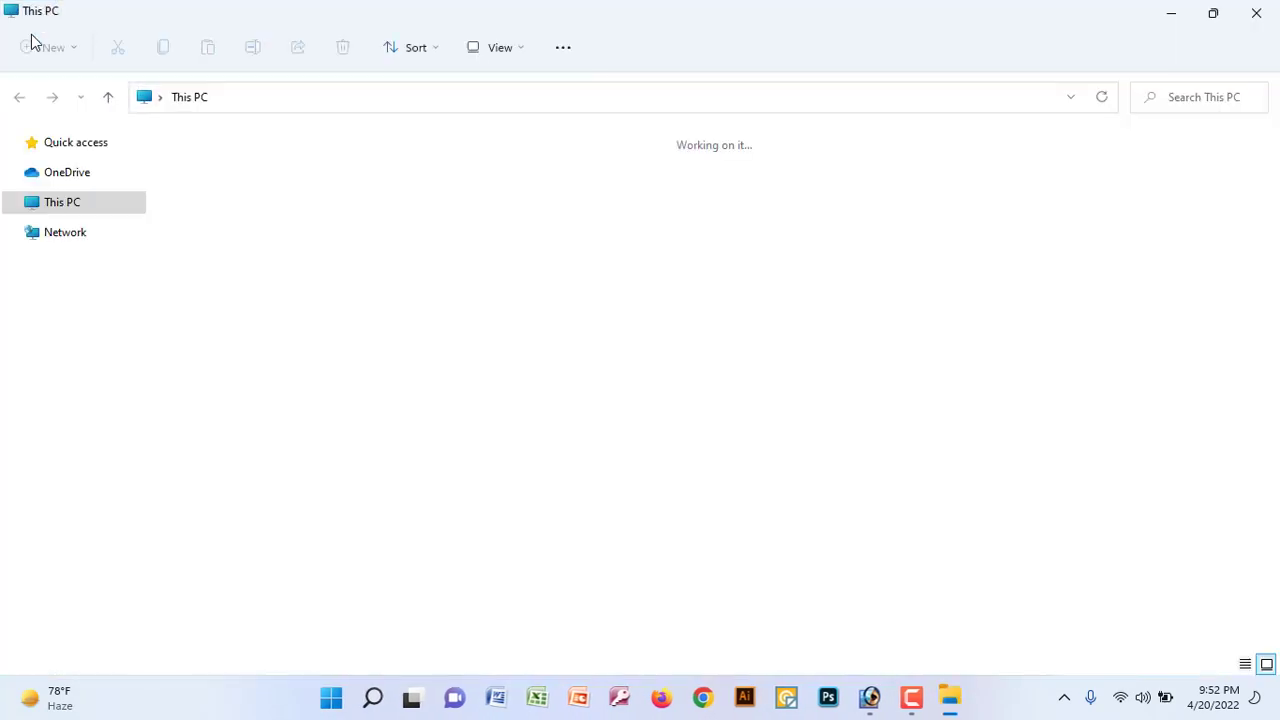
{"action": "double_click", "coordinate": [640, 380]}
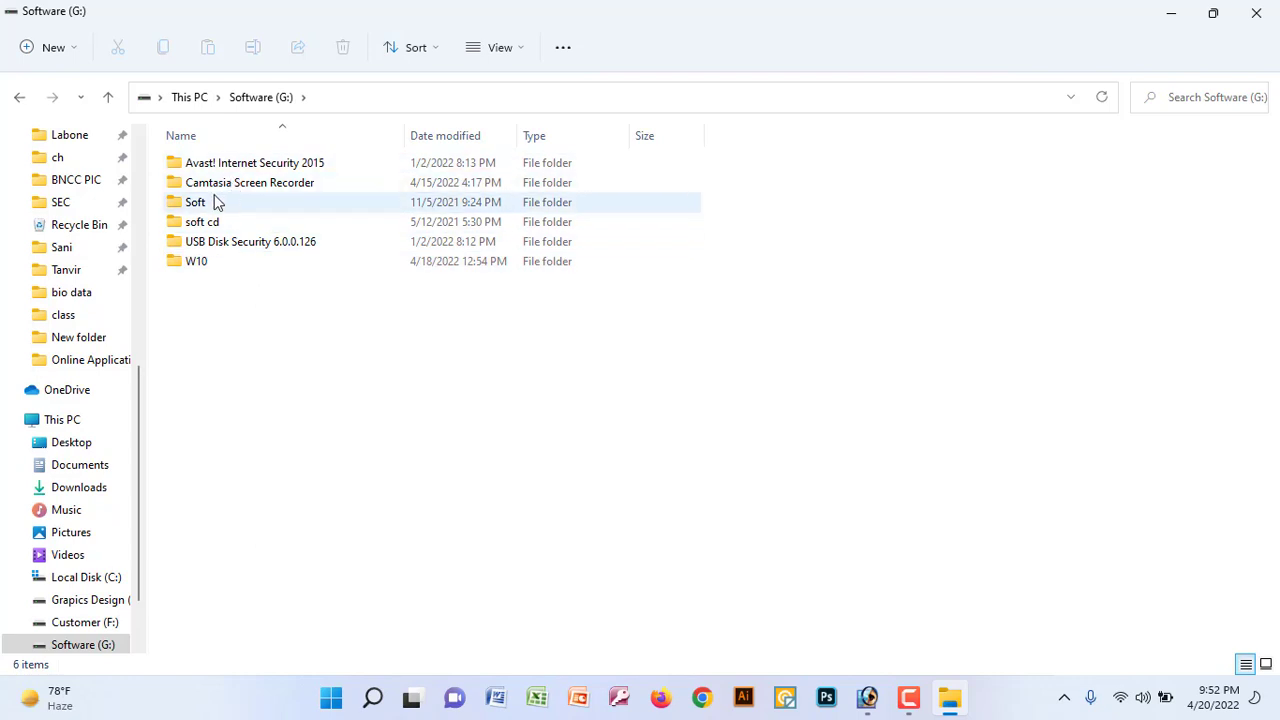
{"action": "left_click", "coordinate": [19, 97]}
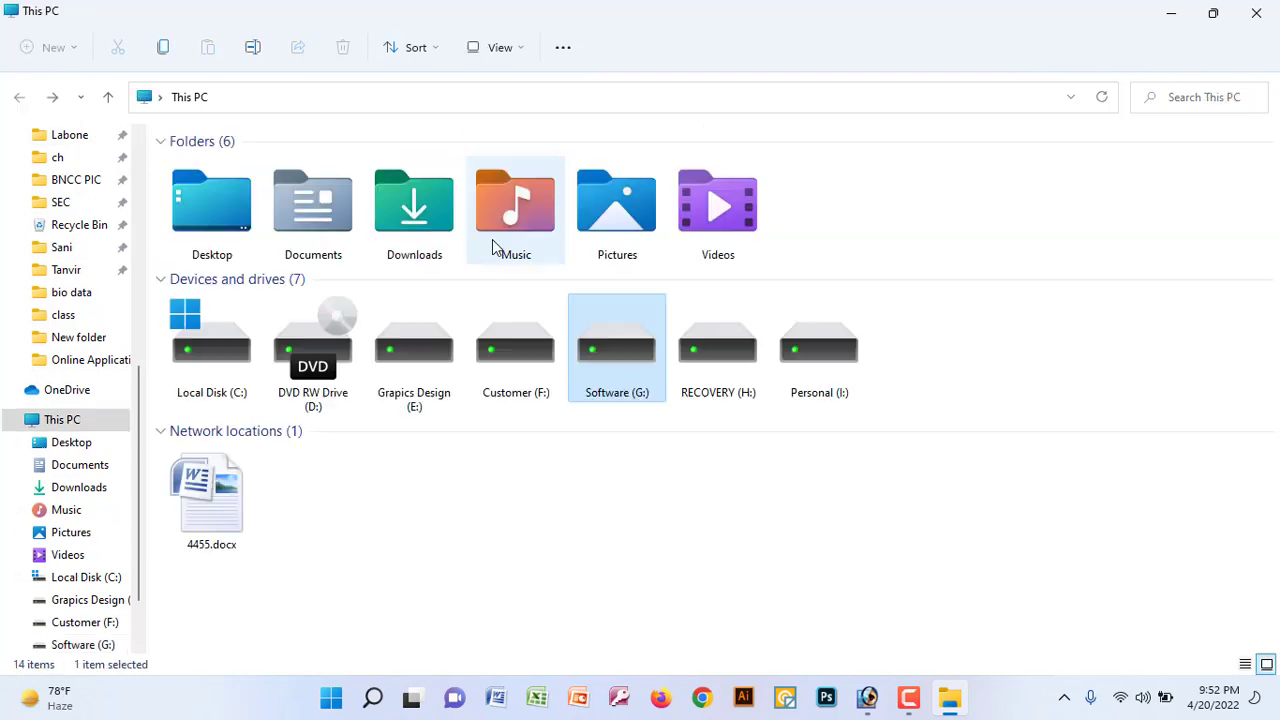
{"action": "double_click", "coordinate": [508, 340]}
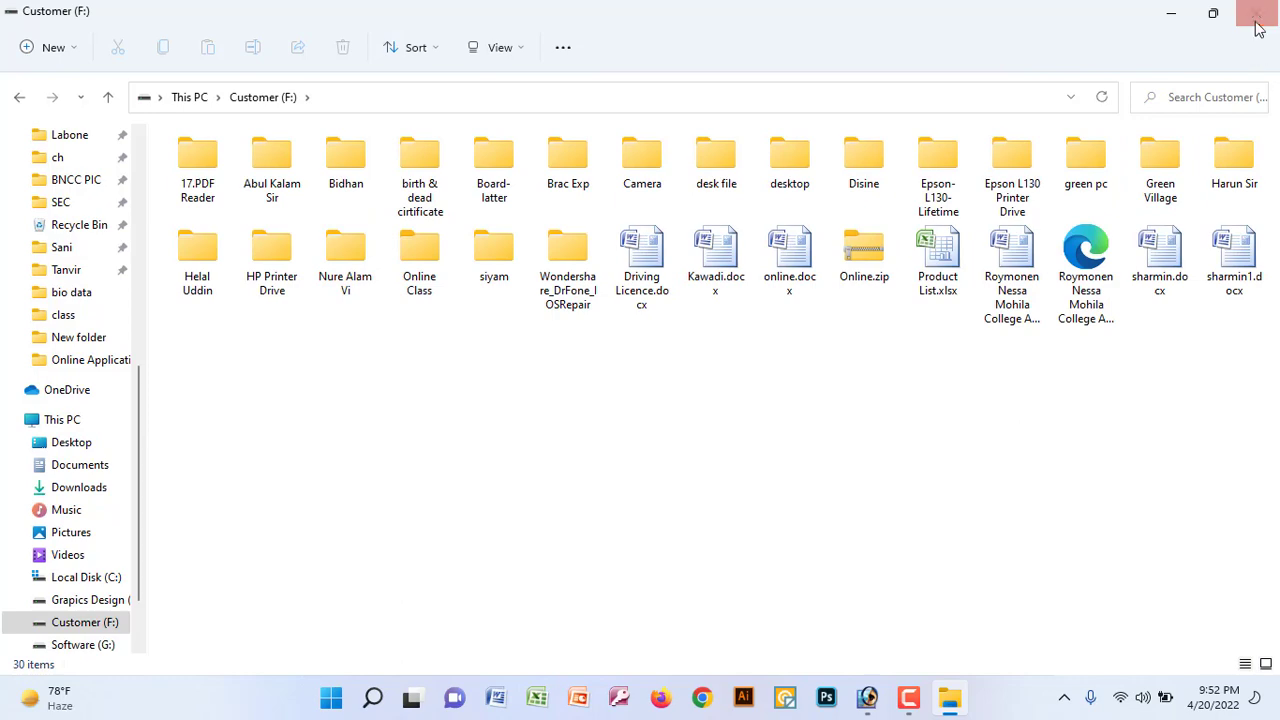
{"action": "left_click", "coordinate": [1256, 13]}
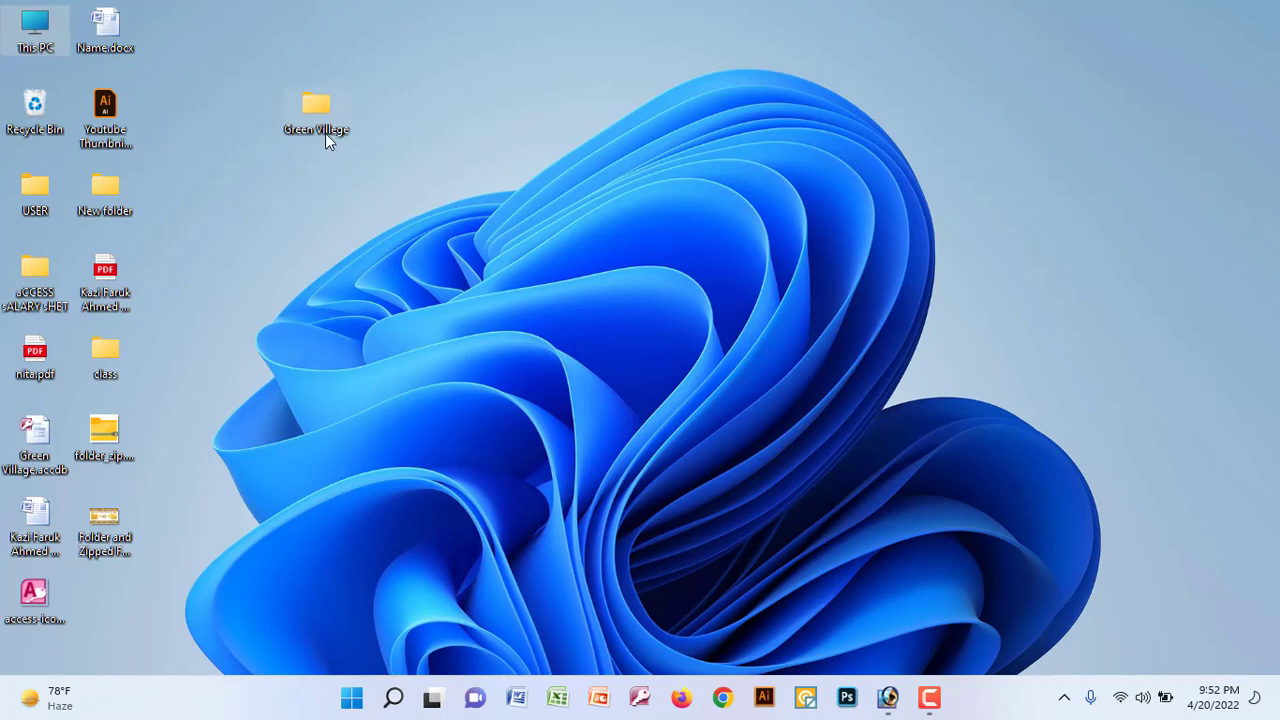
- Move the Green Villege folder beside Name.docx and create a compressed (zipped) folder with the default name on the desktop
{"action": "left_click_drag", "start_coordinate": [213, 60], "coordinate": [202, 56]}
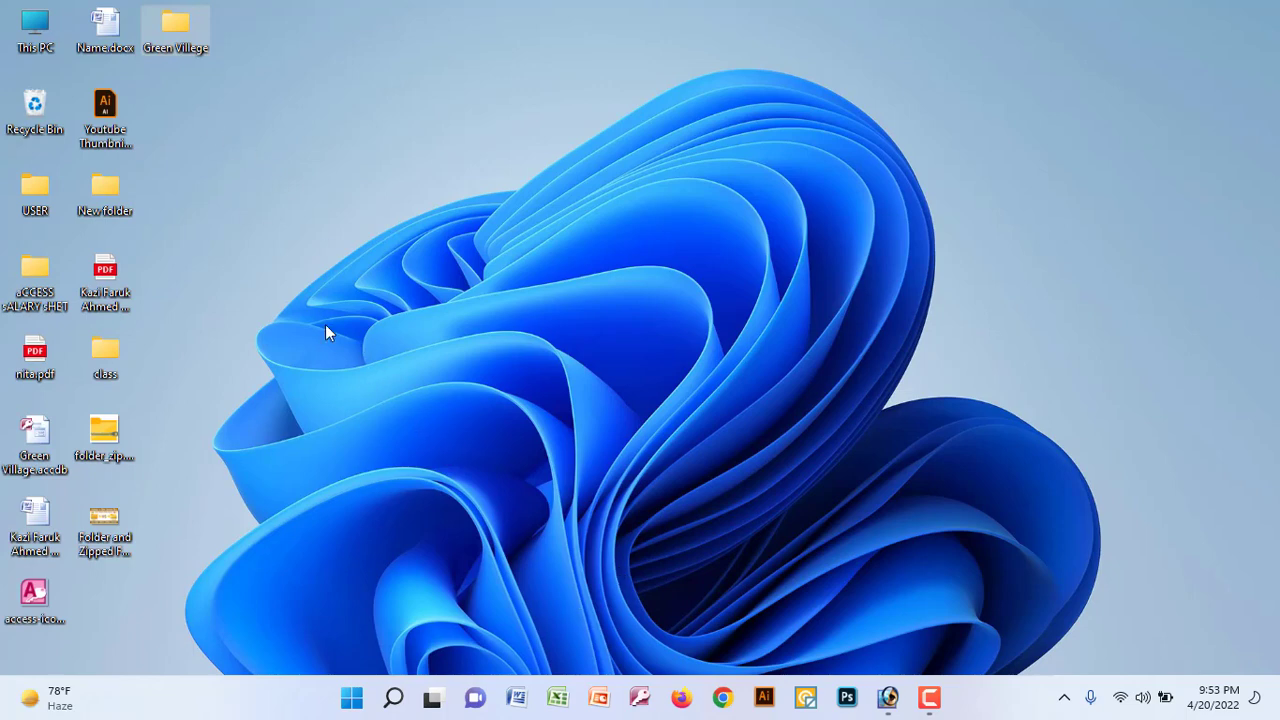
{"action": "right_click", "coordinate": [316, 120]}
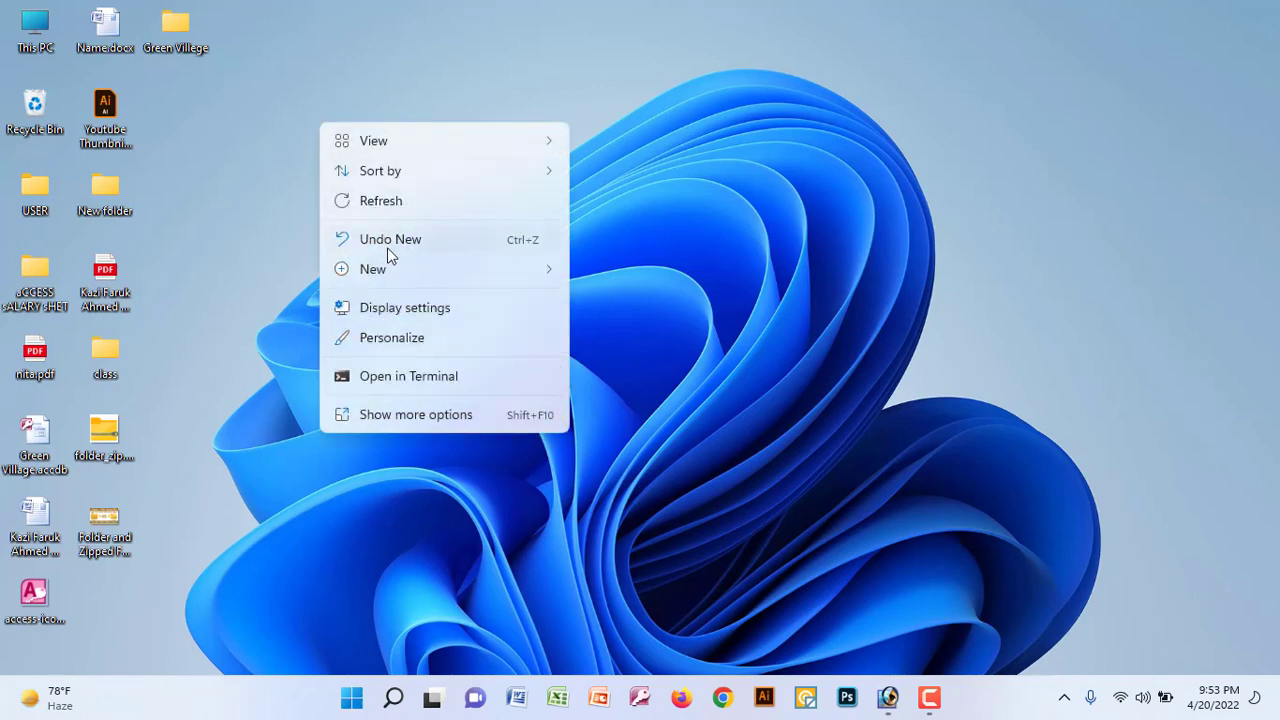
{"action": "mouse_move", "coordinate": [391, 271]}
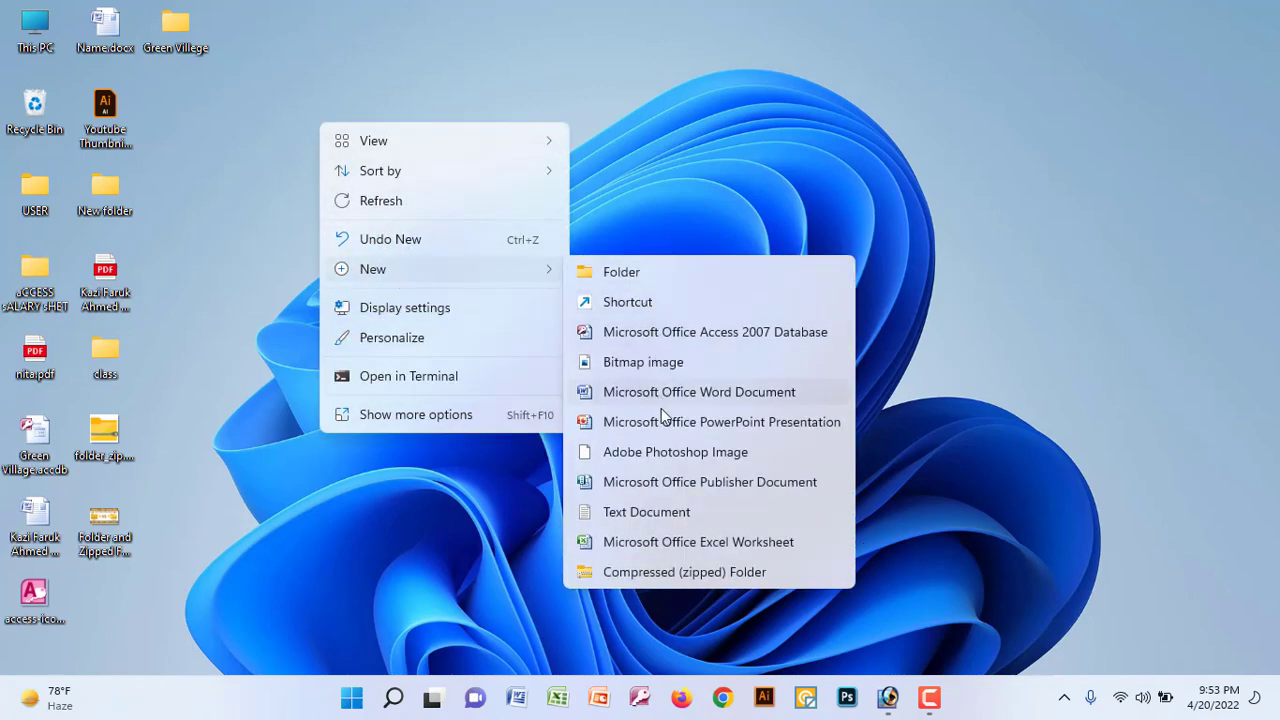
{"action": "left_click", "coordinate": [678, 570]}
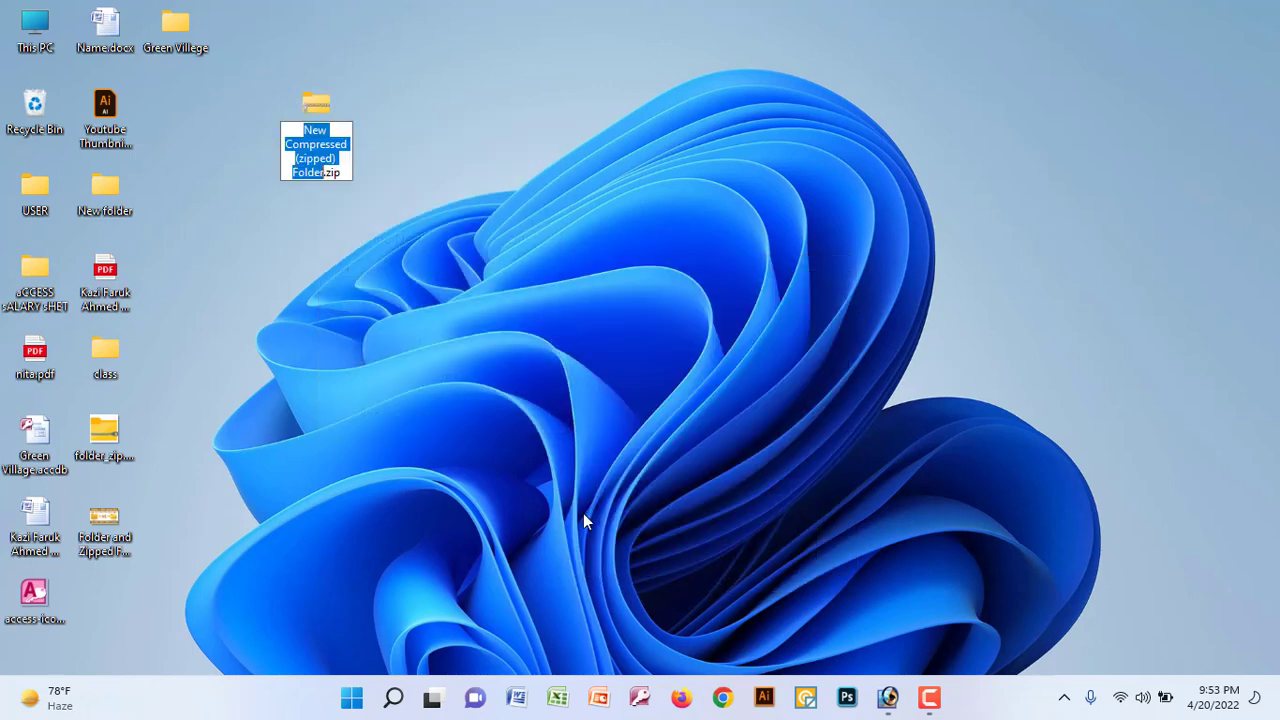
{"action": "mouse_move", "coordinate": [315, 103]}
{"action": "left_mouse_down"}
{"action": "mouse_move", "coordinate": [210, 102]}
{"action": "mouse_move", "coordinate": [314, 106]}
{"action": "left_mouse_up"}
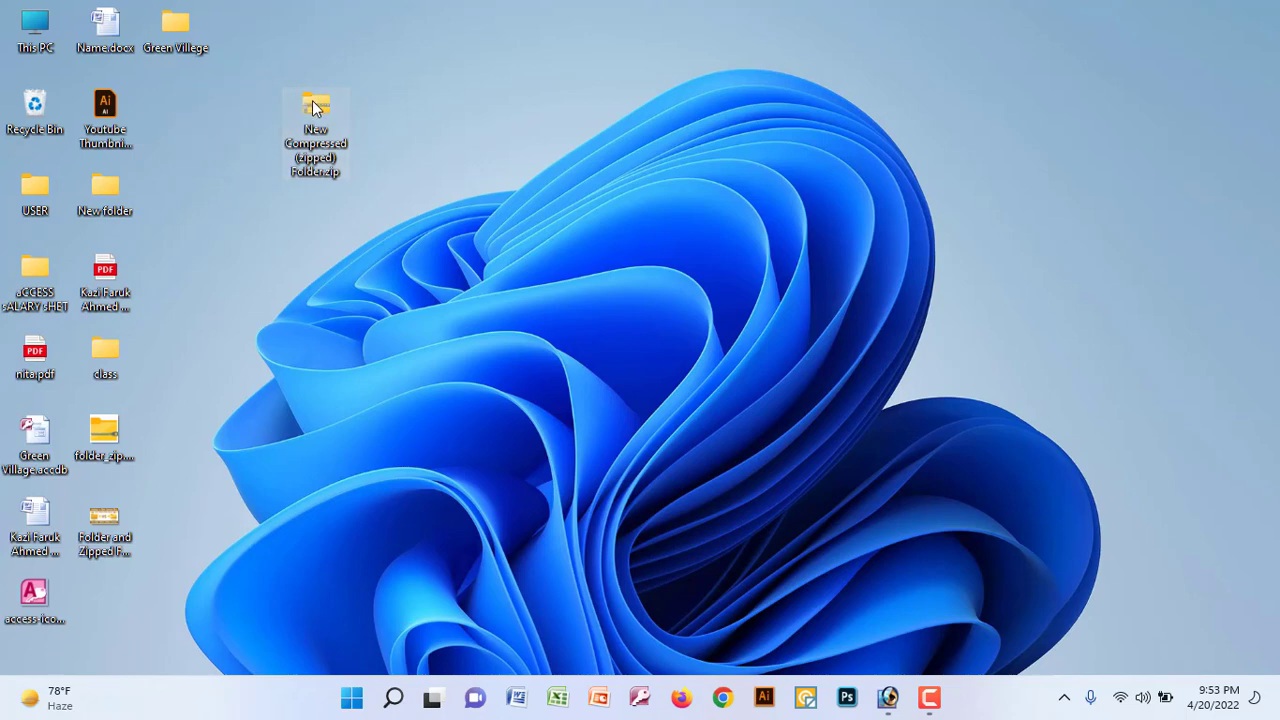
{"action": "right_click", "coordinate": [313, 106]}
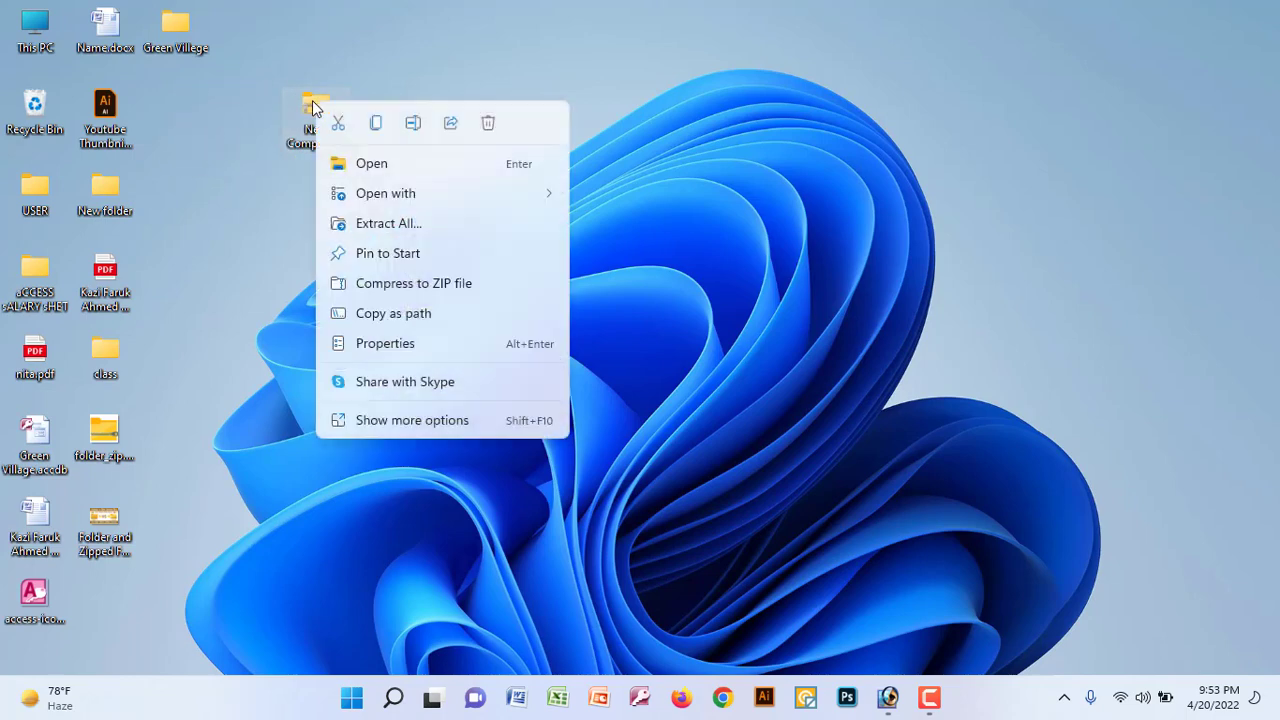
{"action": "left_click", "coordinate": [402, 421]}
{"action": "left_click", "coordinate": [468, 384]}
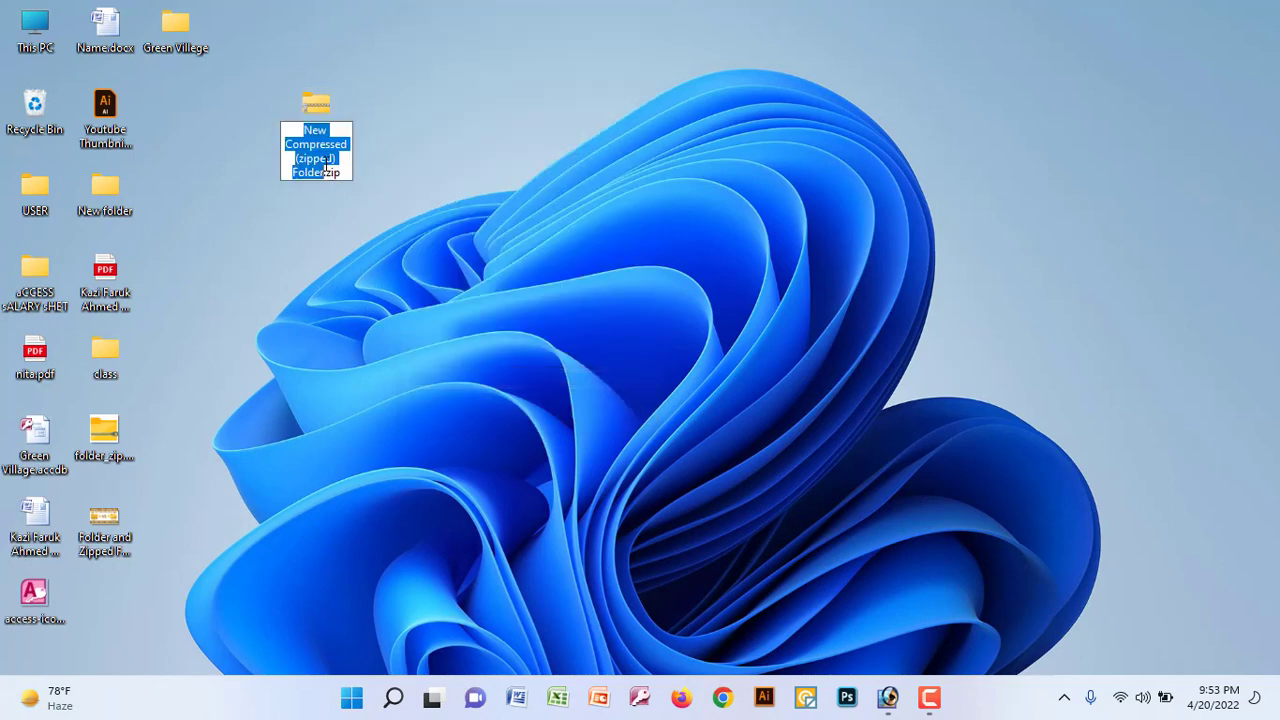
{"action": "left_click", "coordinate": [399, 192]}
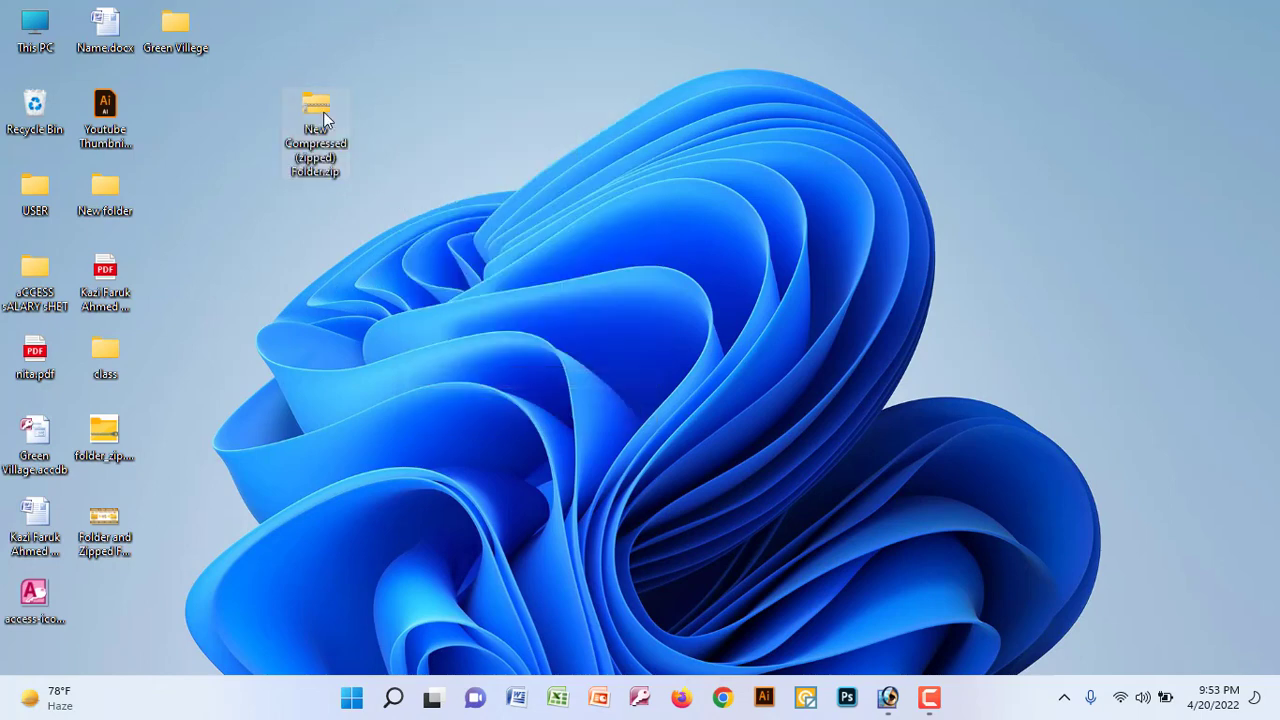
- Open the new compressed folder, examine the commands available in its empty area, and close the window
{"action": "double_click", "coordinate": [260, 117]}
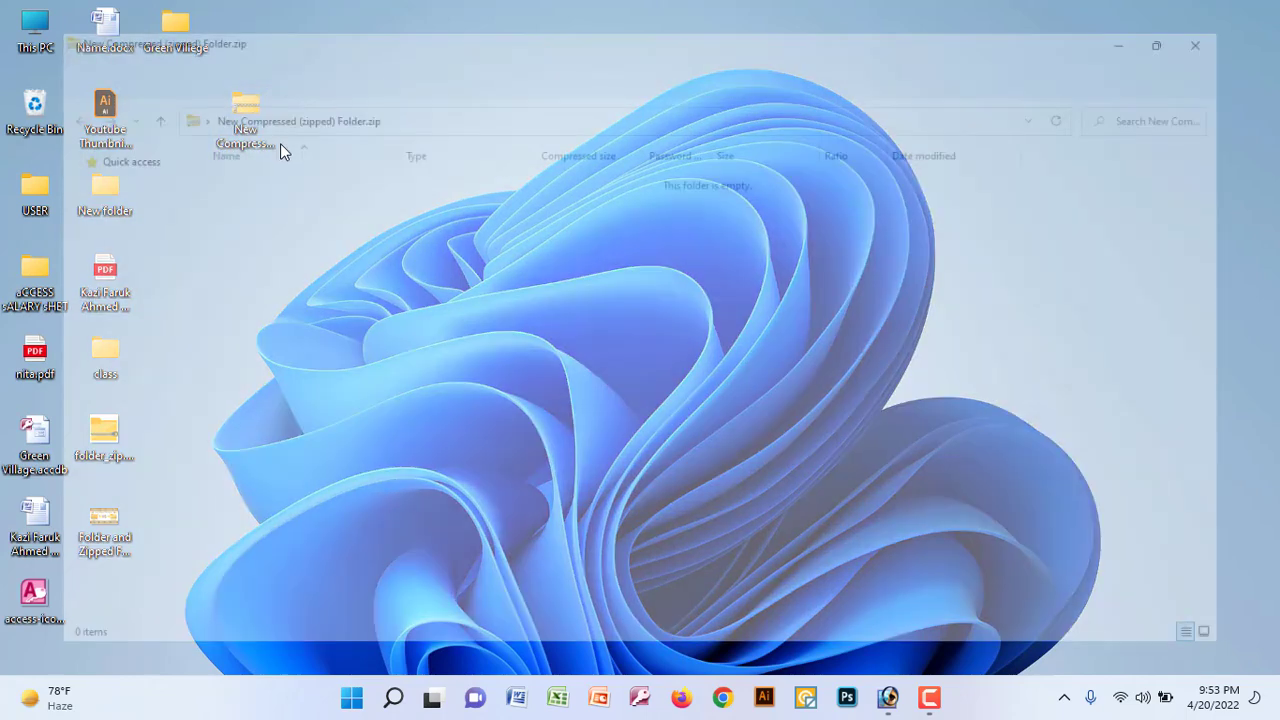
{"action": "right_click", "coordinate": [376, 252]}
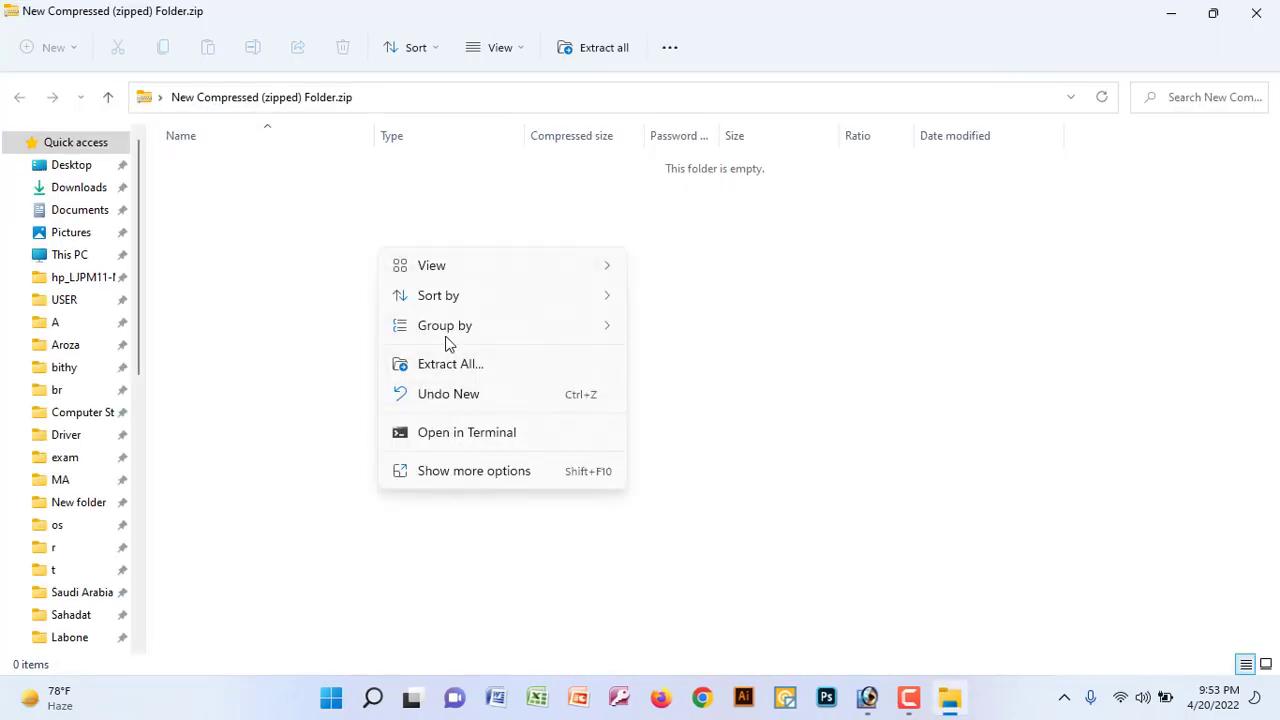
{"action": "left_click", "coordinate": [270, 312]}
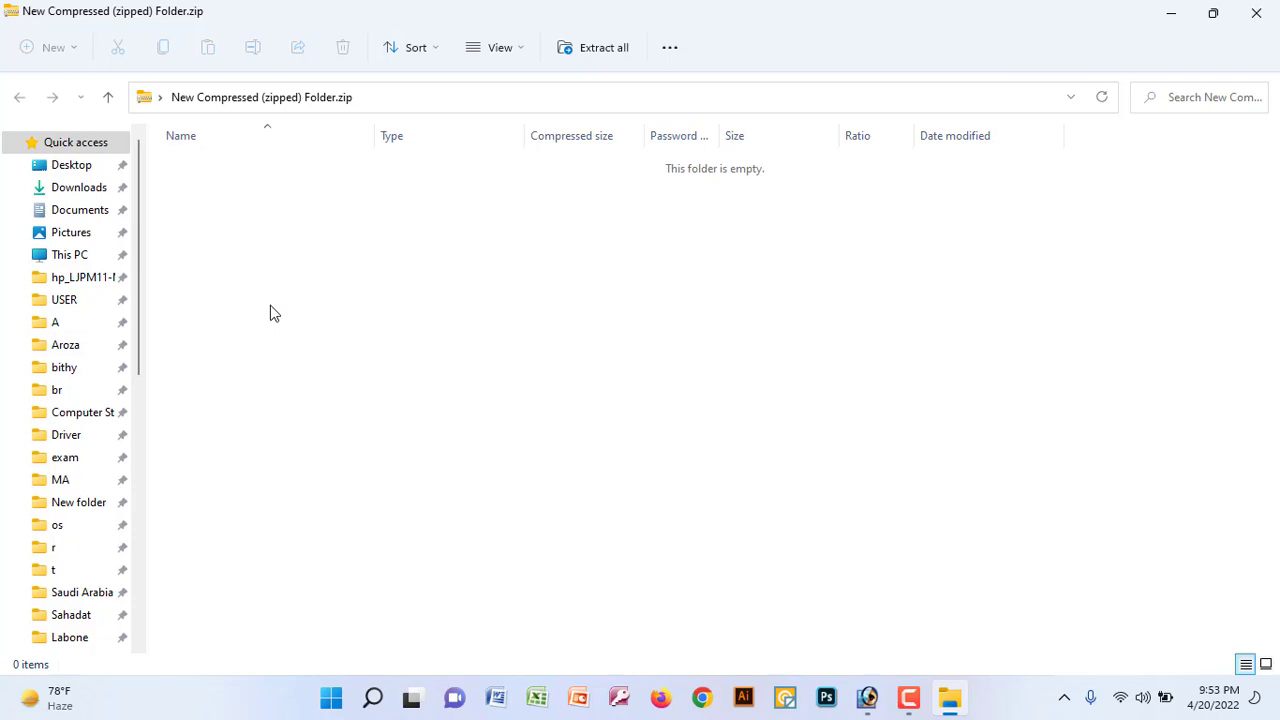
{"action": "left_click", "coordinate": [1257, 13]}
- Place the compressed folder below Green Villege, add the CV PDF from the desktop to it, and open the compressed folder
{"action": "left_click_drag", "start_coordinate": [244, 111], "coordinate": [190, 108]}
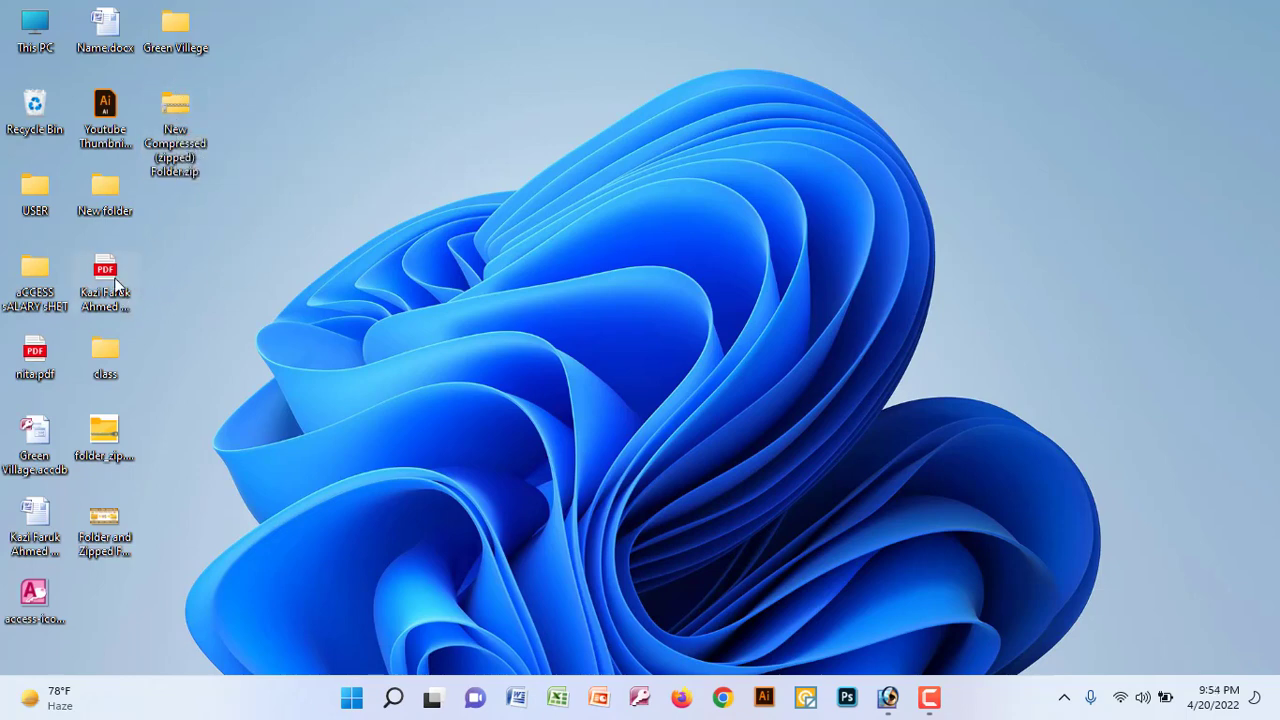
{"action": "left_click_drag", "start_coordinate": [112, 285], "coordinate": [182, 110]}
{"action": "double_click", "coordinate": [182, 110]}
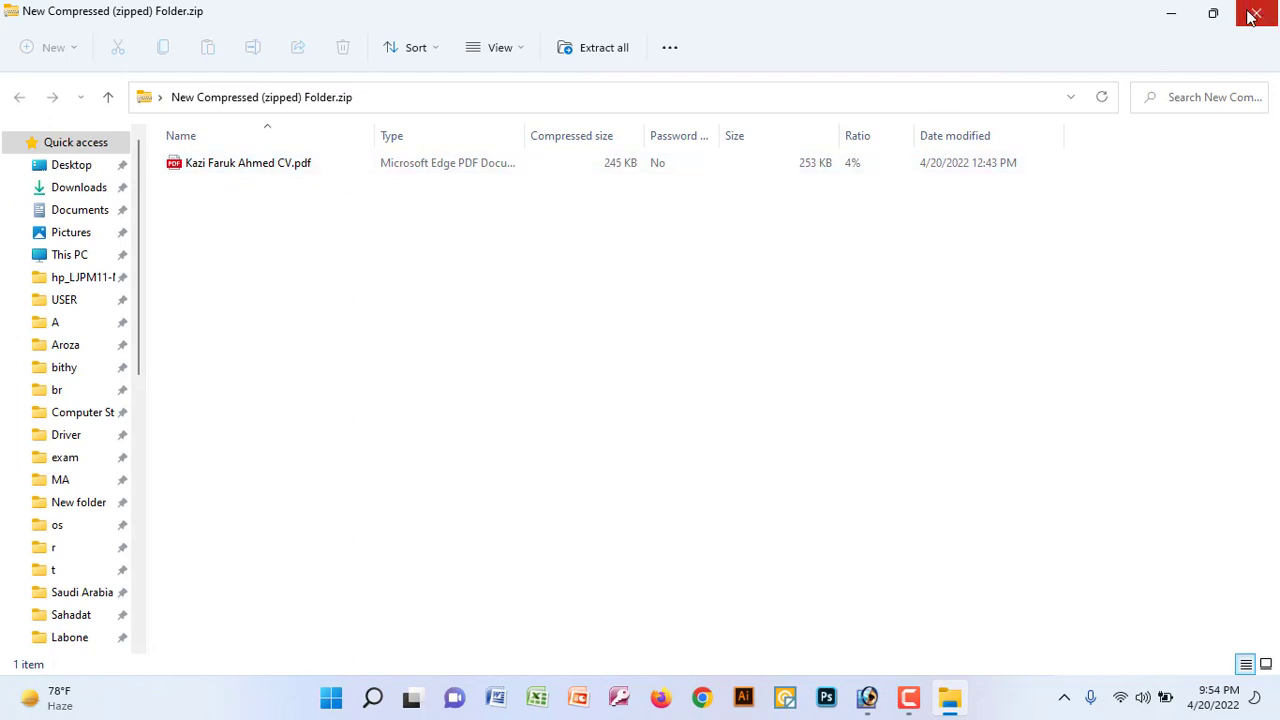
- Examine the commands available for the CV PDF inside the compressed folder, and close the window
{"action": "left_click", "coordinate": [287, 167]}
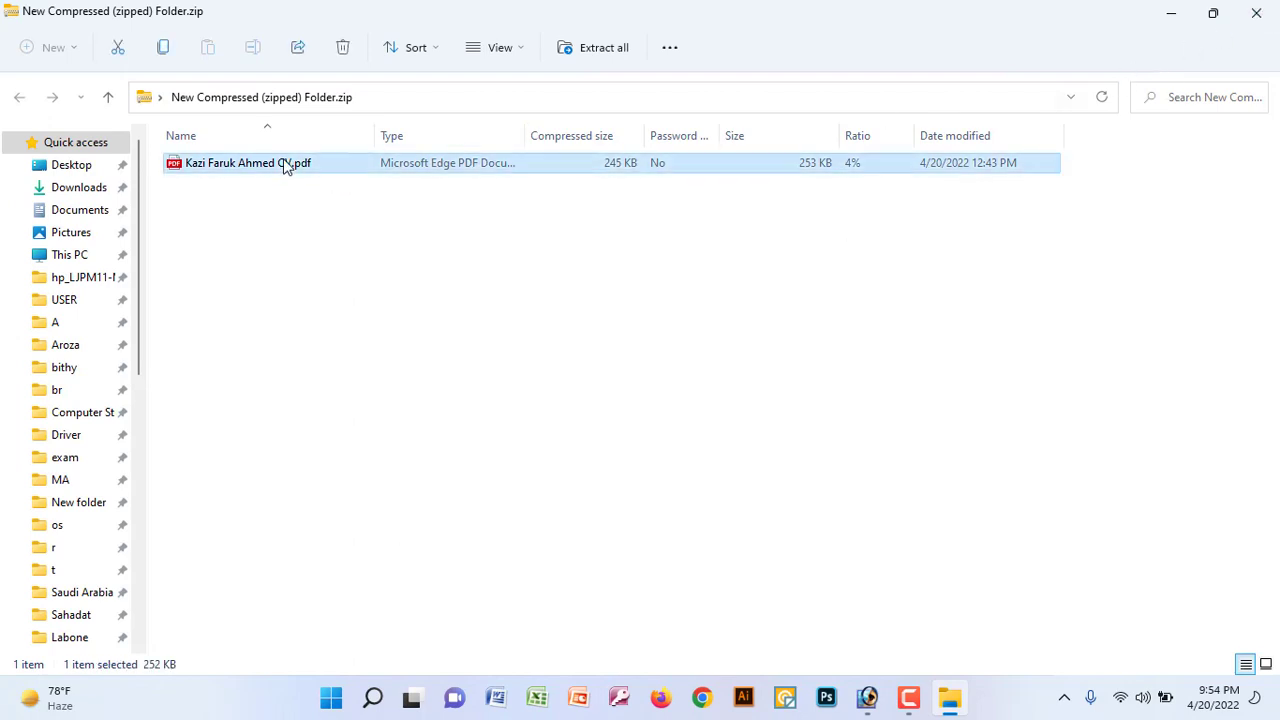
{"action": "right_click", "coordinate": [285, 167]}
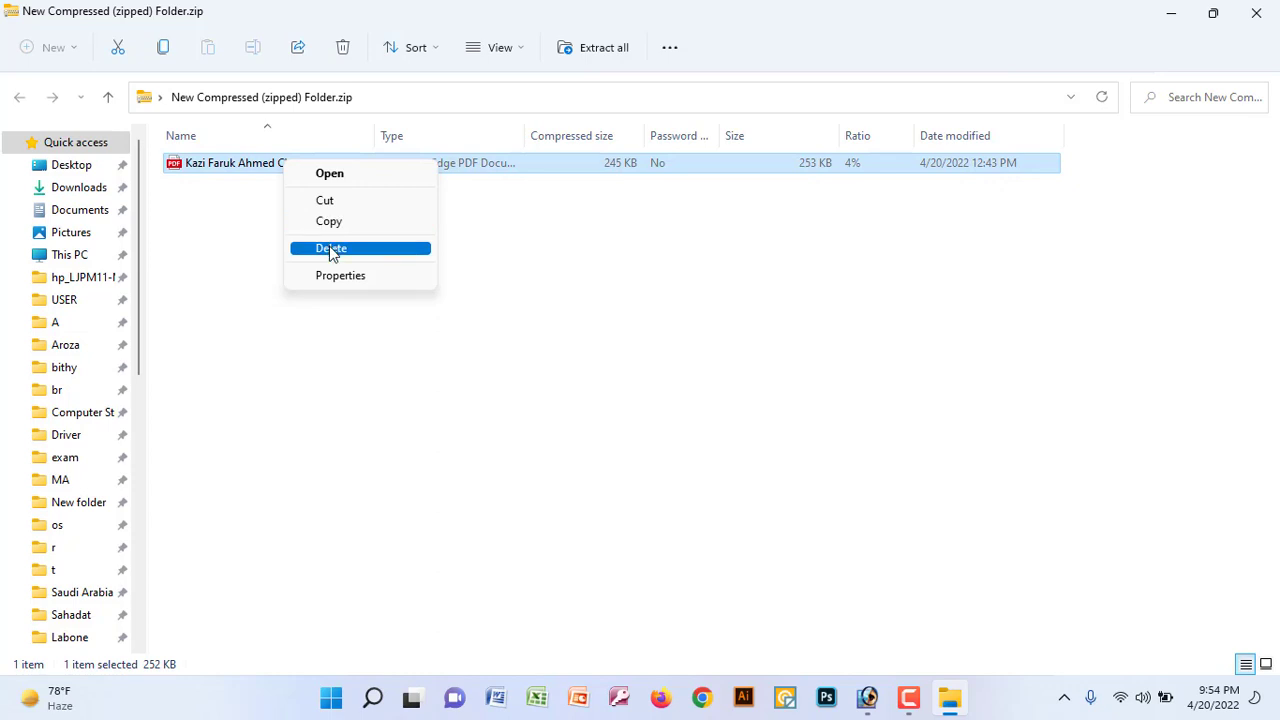
{"action": "left_click", "coordinate": [608, 263]}
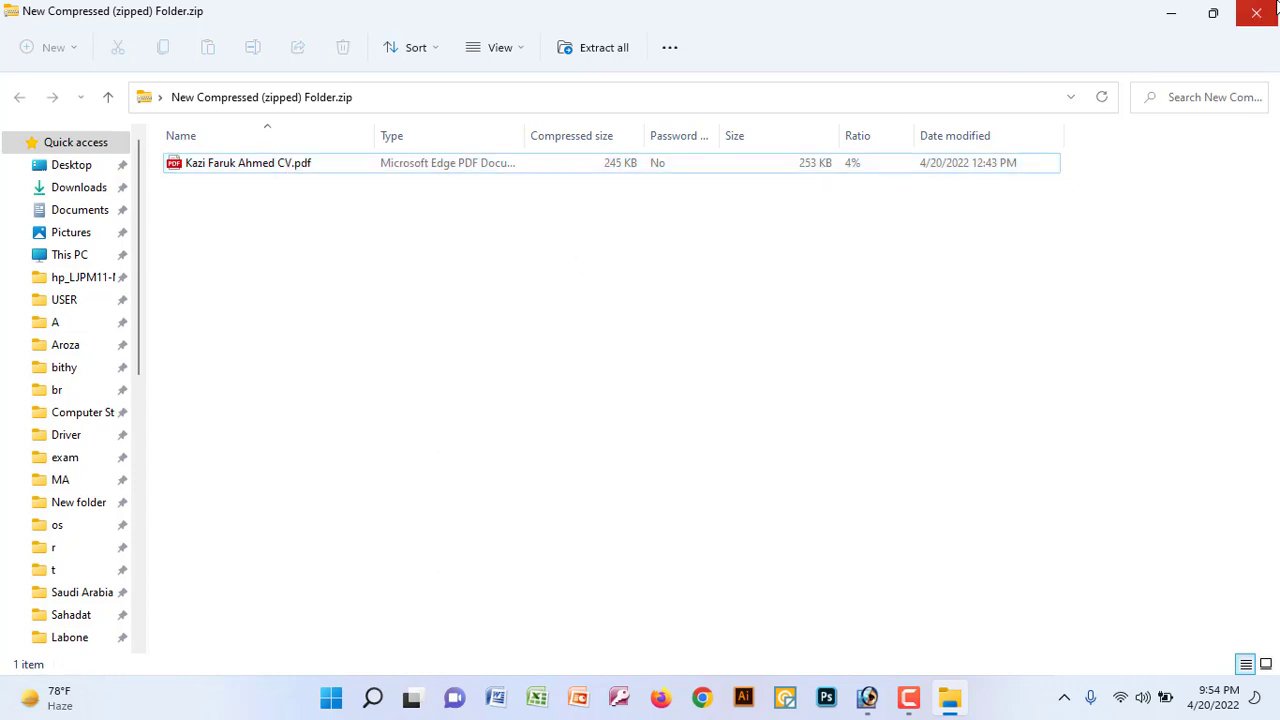
{"action": "left_click", "coordinate": [1256, 12]}
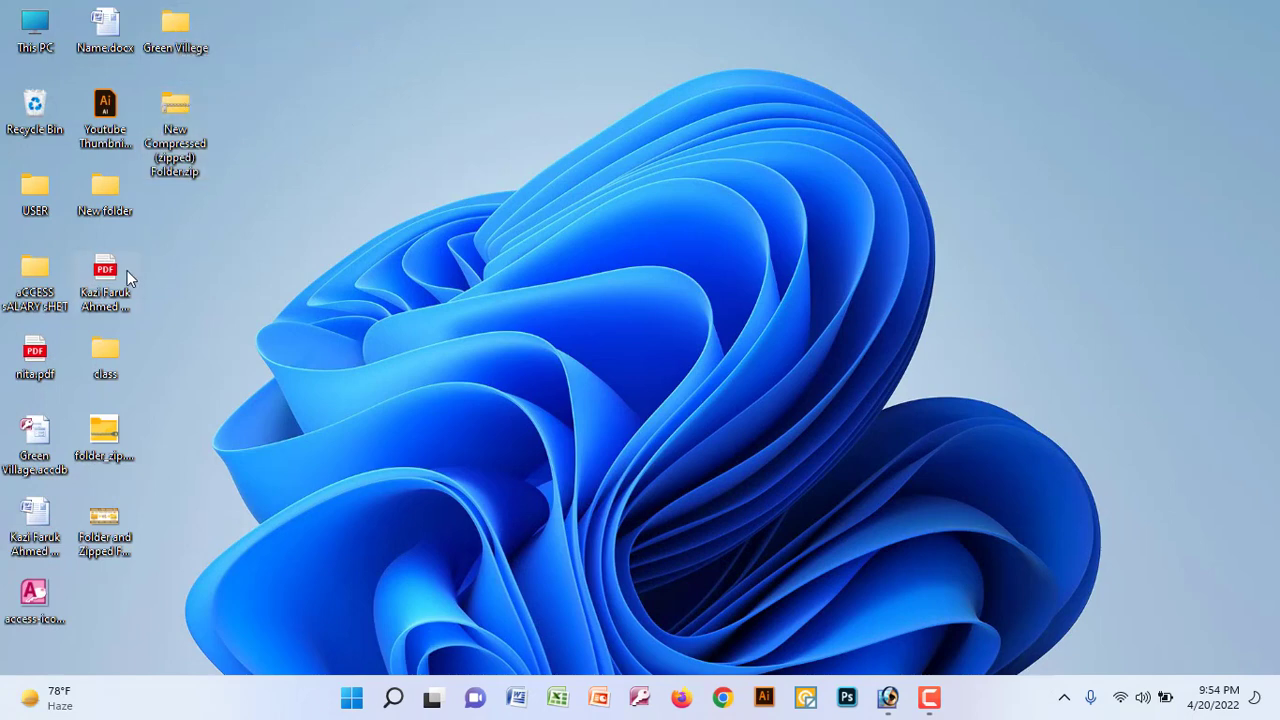
- Cut the CV PDF, the class folder, folder_zip.png and Folder and Zipped Folder.jpg from the desktop
{"action": "mouse_move", "coordinate": [127, 270]}
{"action": "left_mouse_down"}
{"action": "mouse_move", "coordinate": [178, 38]}
{"action": "mouse_move", "coordinate": [118, 276]}
{"action": "left_mouse_up"}
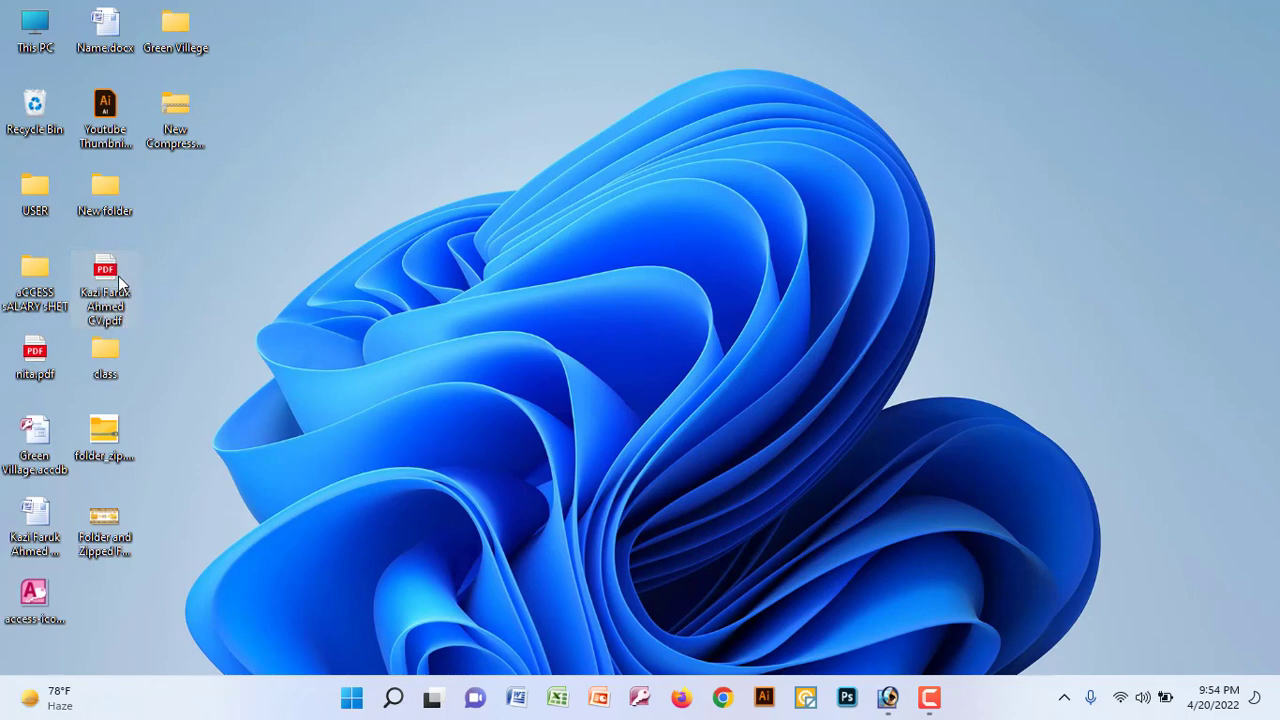
{"action": "left_click_drag", "start_coordinate": [197, 239], "coordinate": [105, 557]}
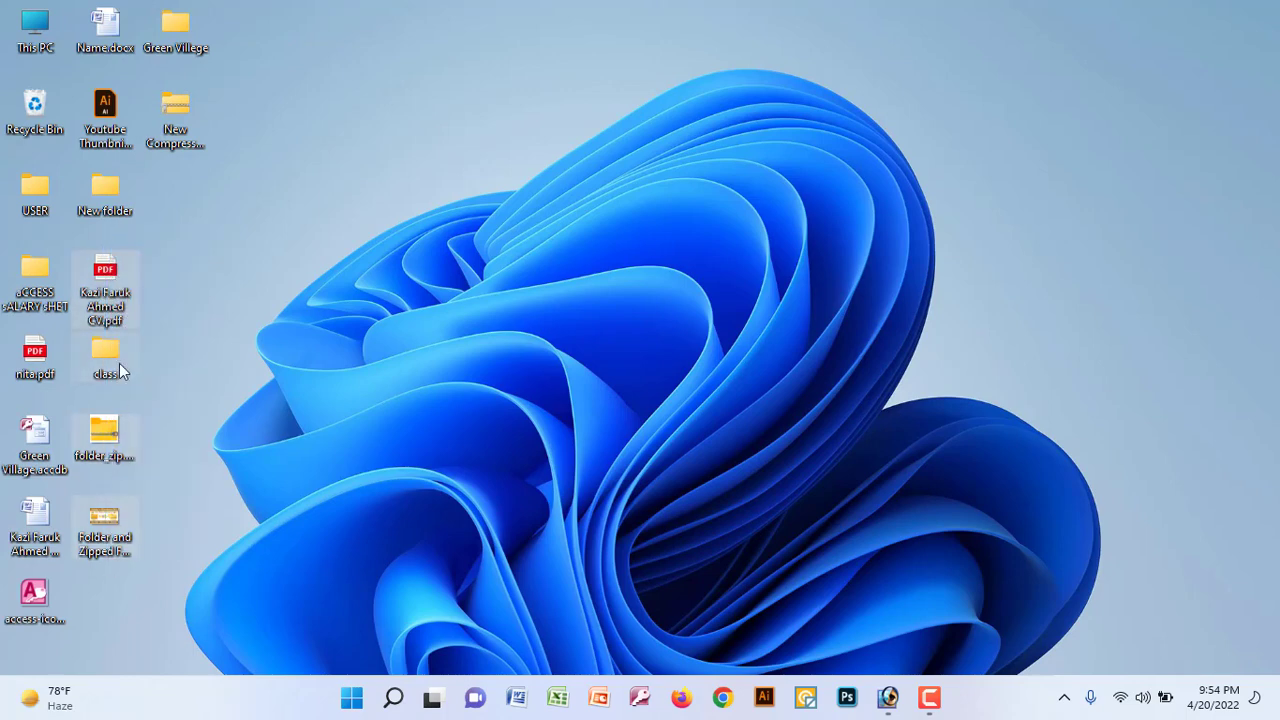
{"action": "right_click", "coordinate": [116, 289]}
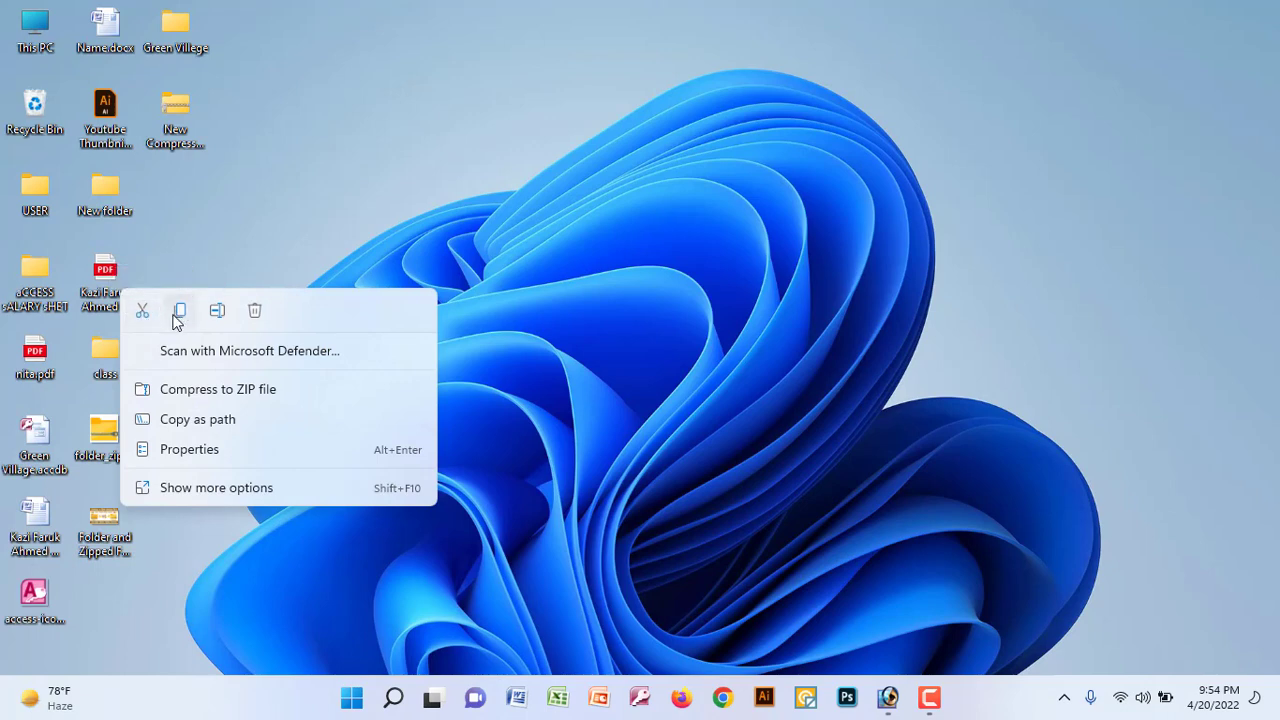
{"action": "left_click", "coordinate": [222, 488]}
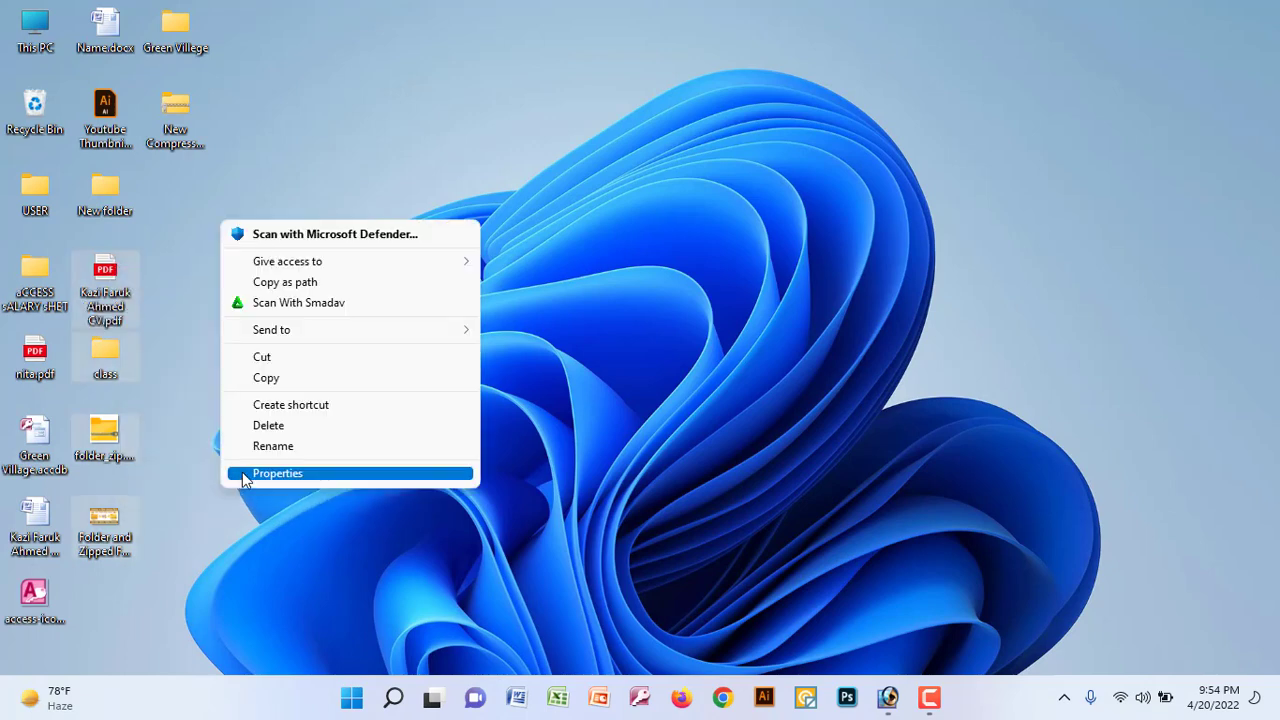
{"action": "left_click", "coordinate": [270, 356]}
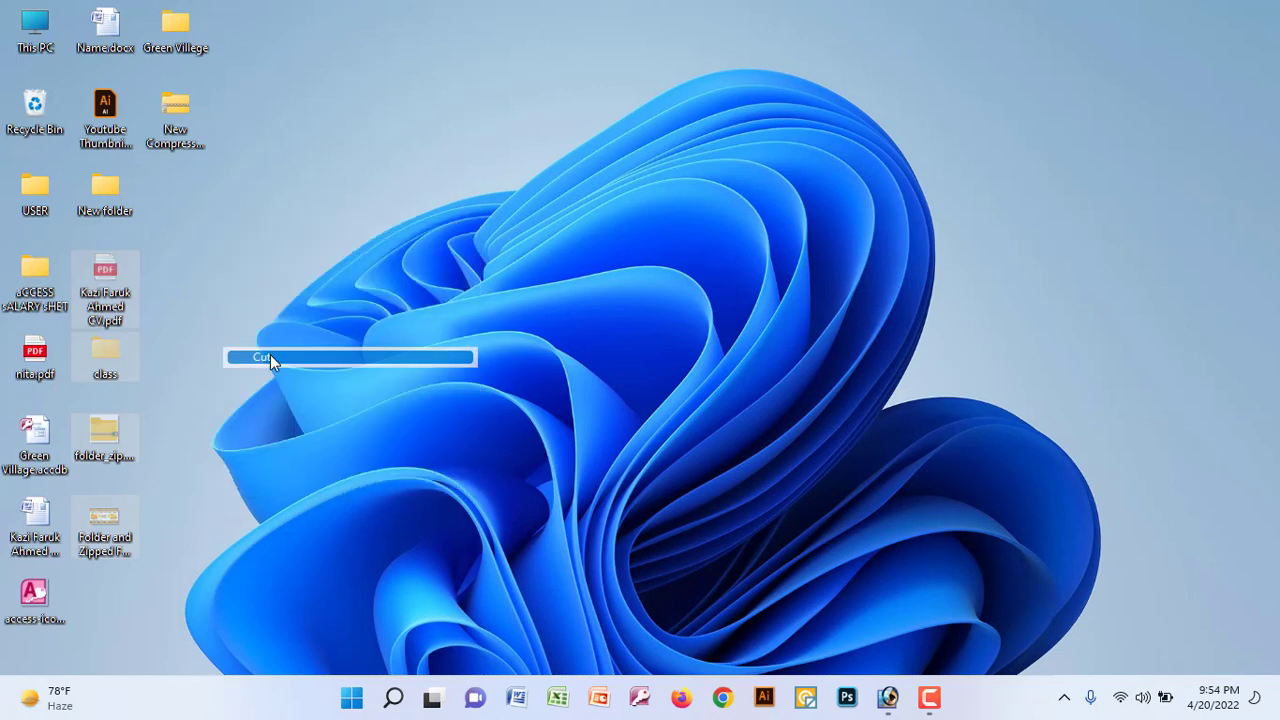
- Paste the cut items into New folder inside Green Villege, and close the window
{"action": "double_click", "coordinate": [175, 24]}
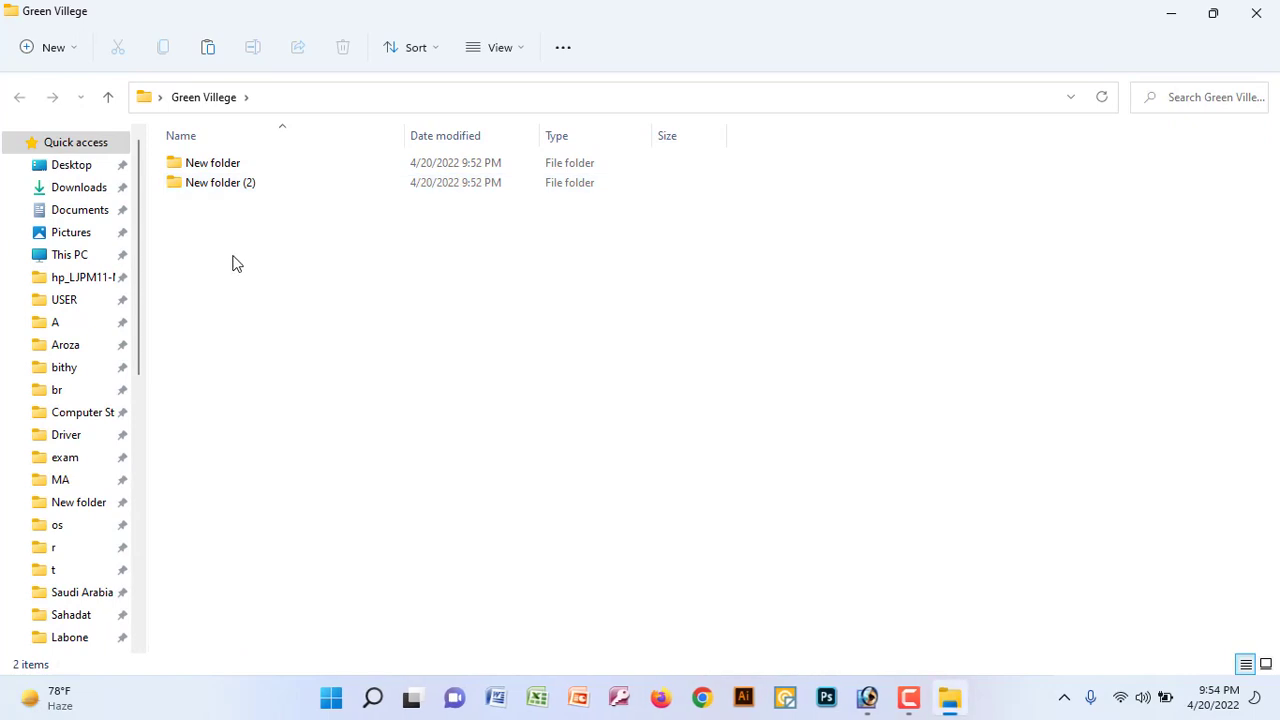
{"action": "right_click", "coordinate": [226, 256]}
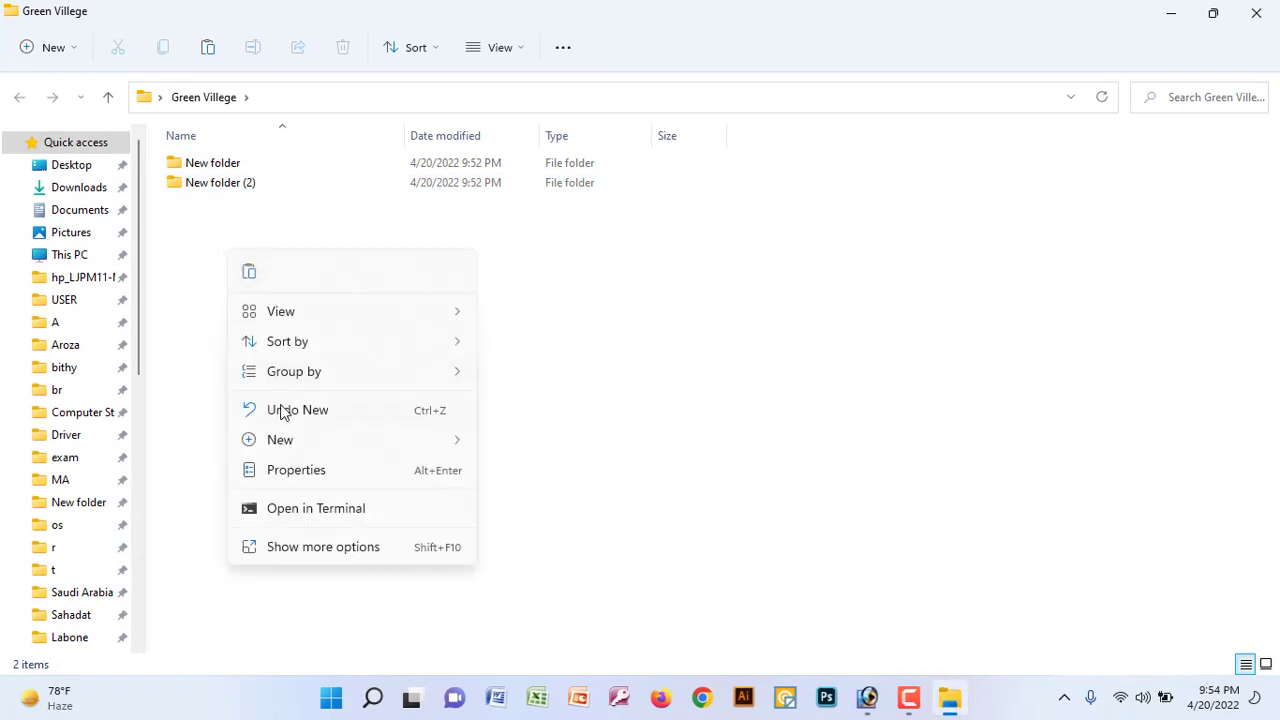
{"action": "double_click", "coordinate": [209, 166]}
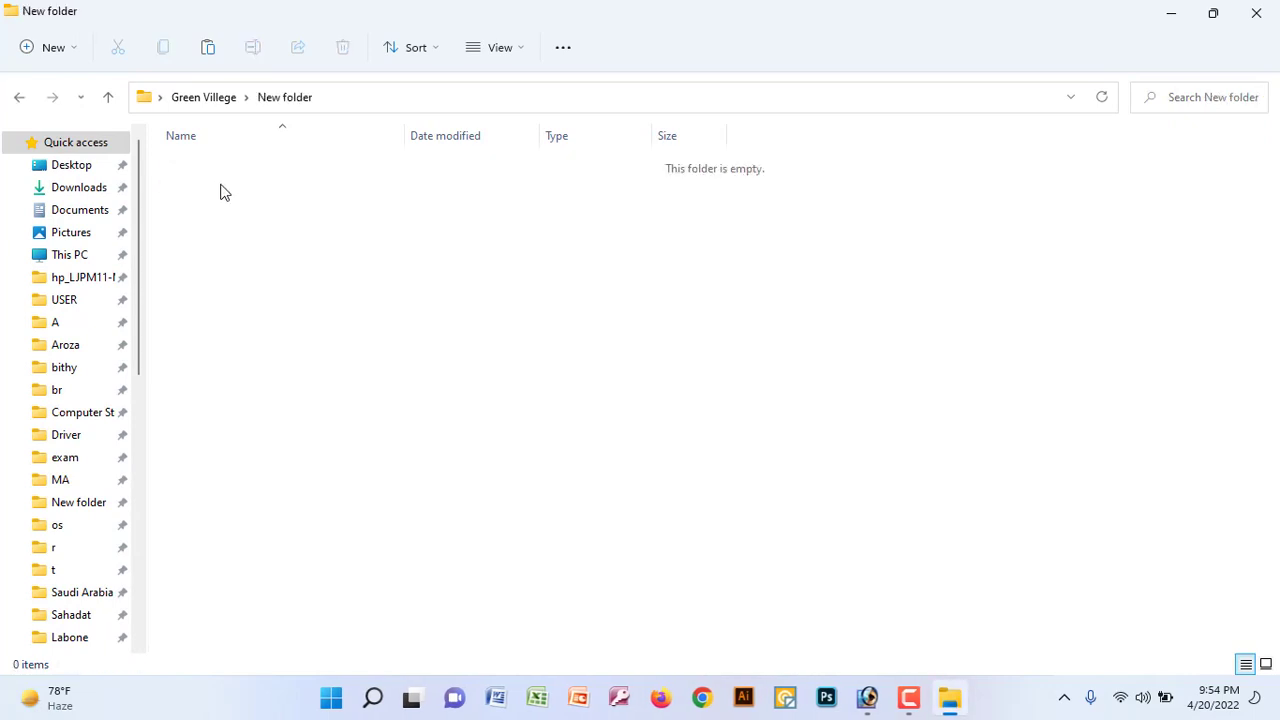
{"action": "right_click", "coordinate": [232, 214]}
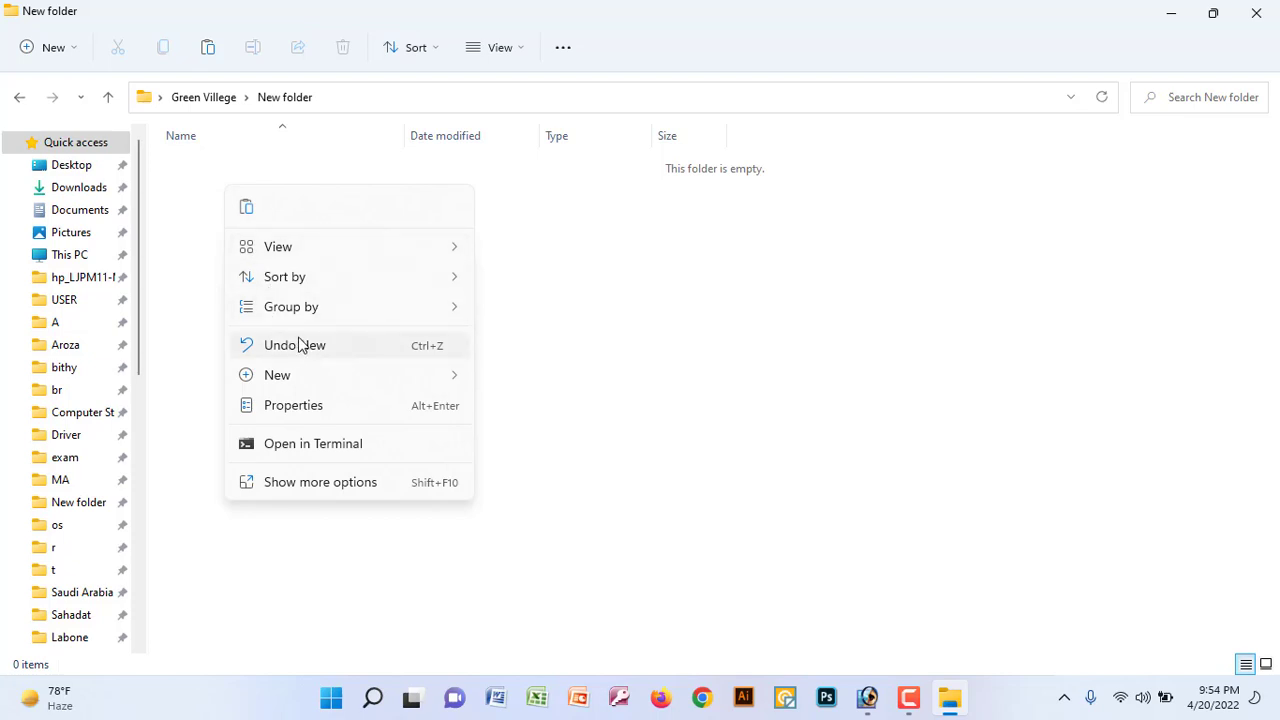
{"action": "left_click", "coordinate": [248, 209]}
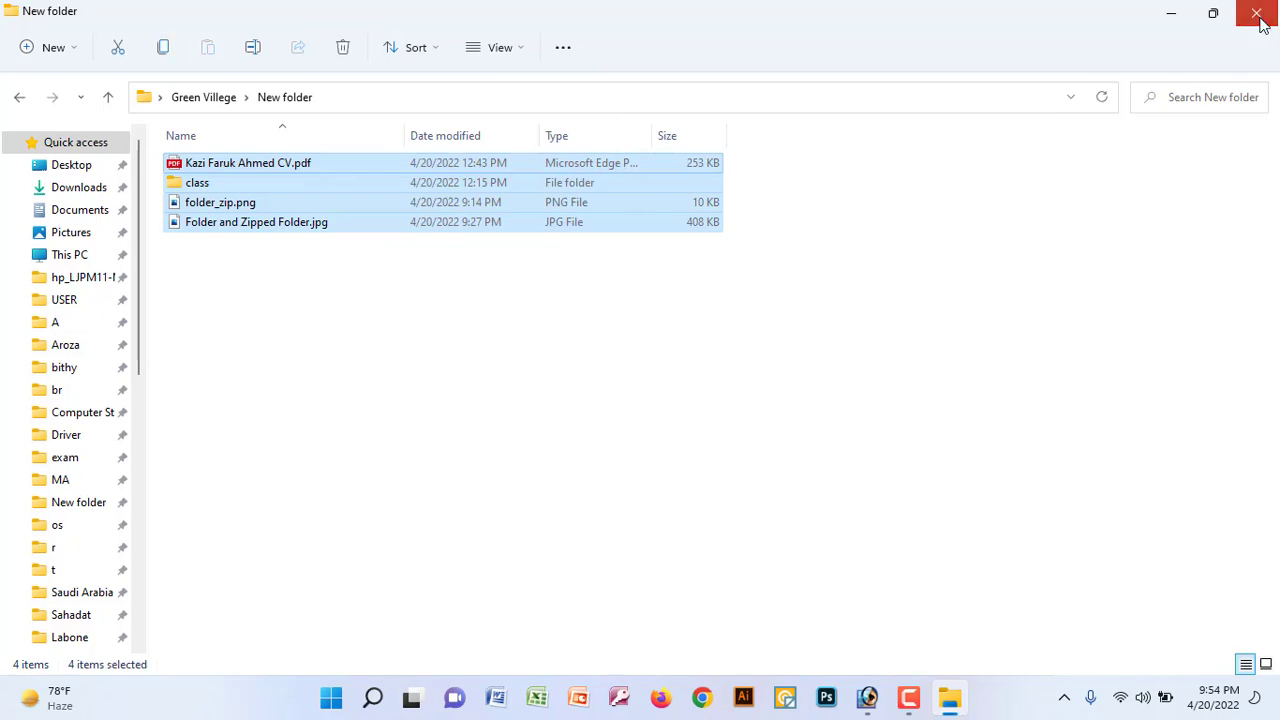
{"action": "left_click", "coordinate": [1257, 13]}
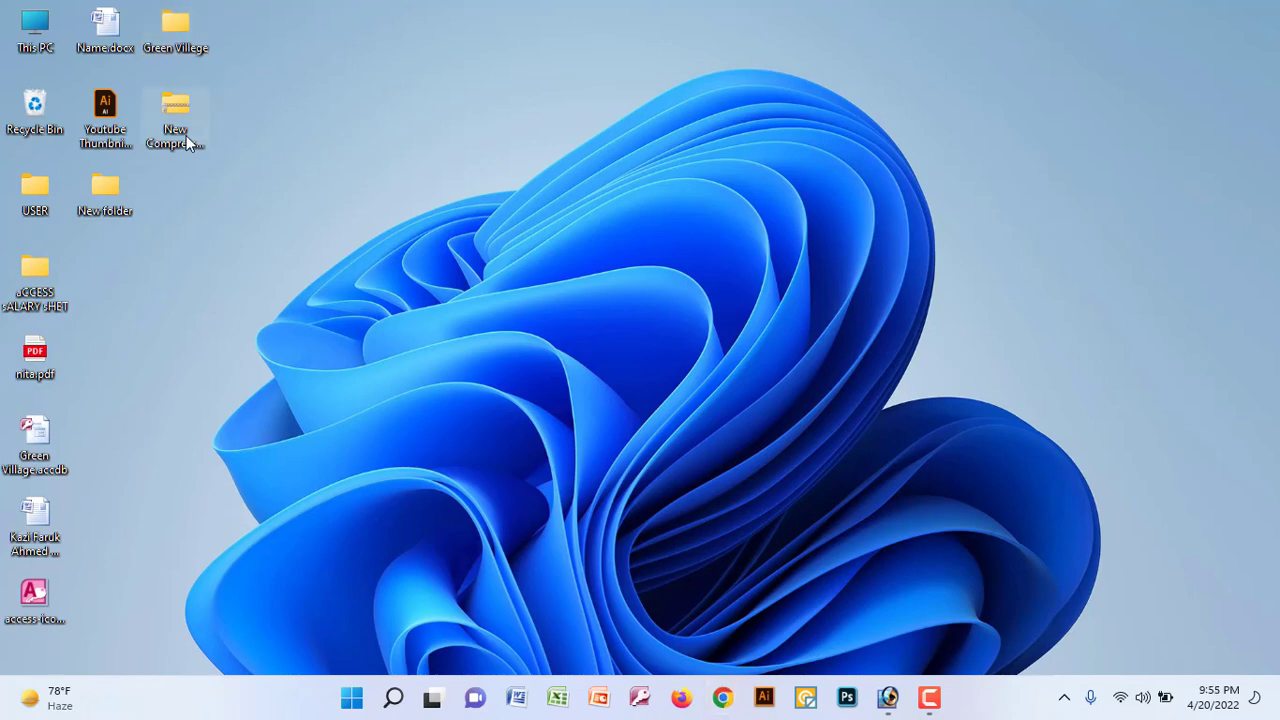
- Switch to Chrome, go to gmail.com and start composing a new message
{"action": "left_click", "coordinate": [722, 697]}
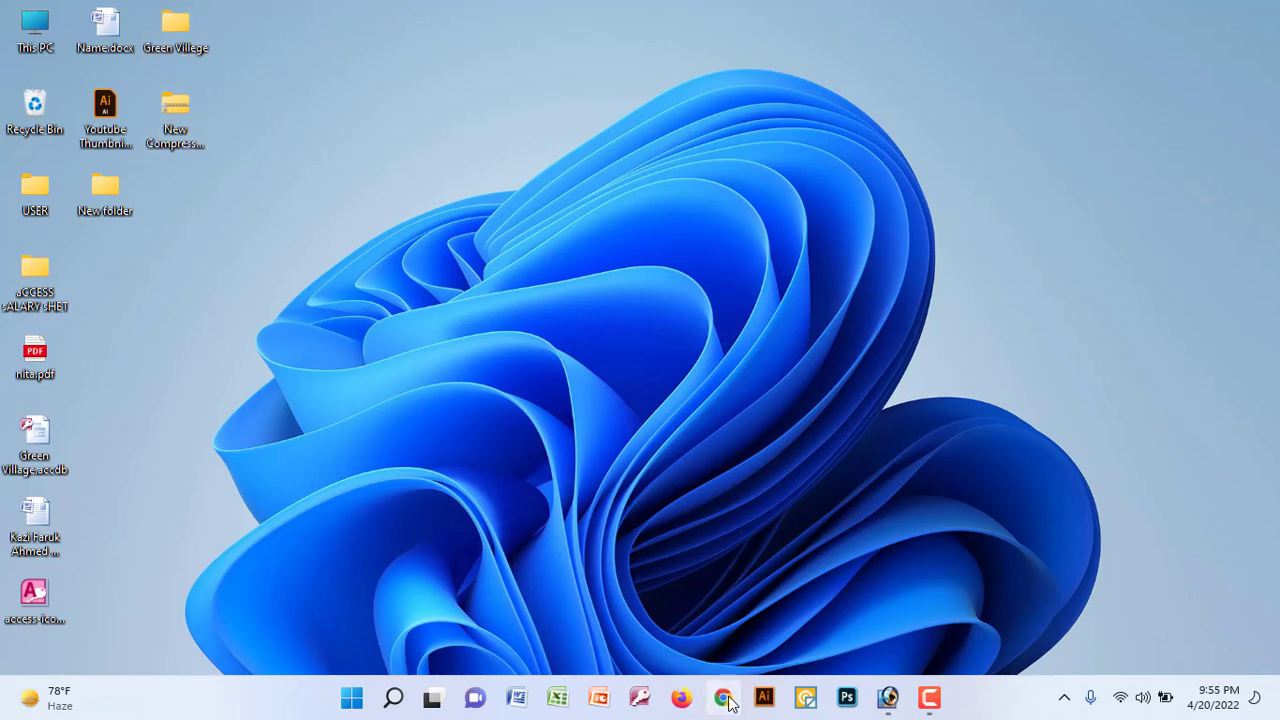
{"action": "left_click", "coordinate": [298, 49]}
{"action": "type", "text": "gmail.com"}
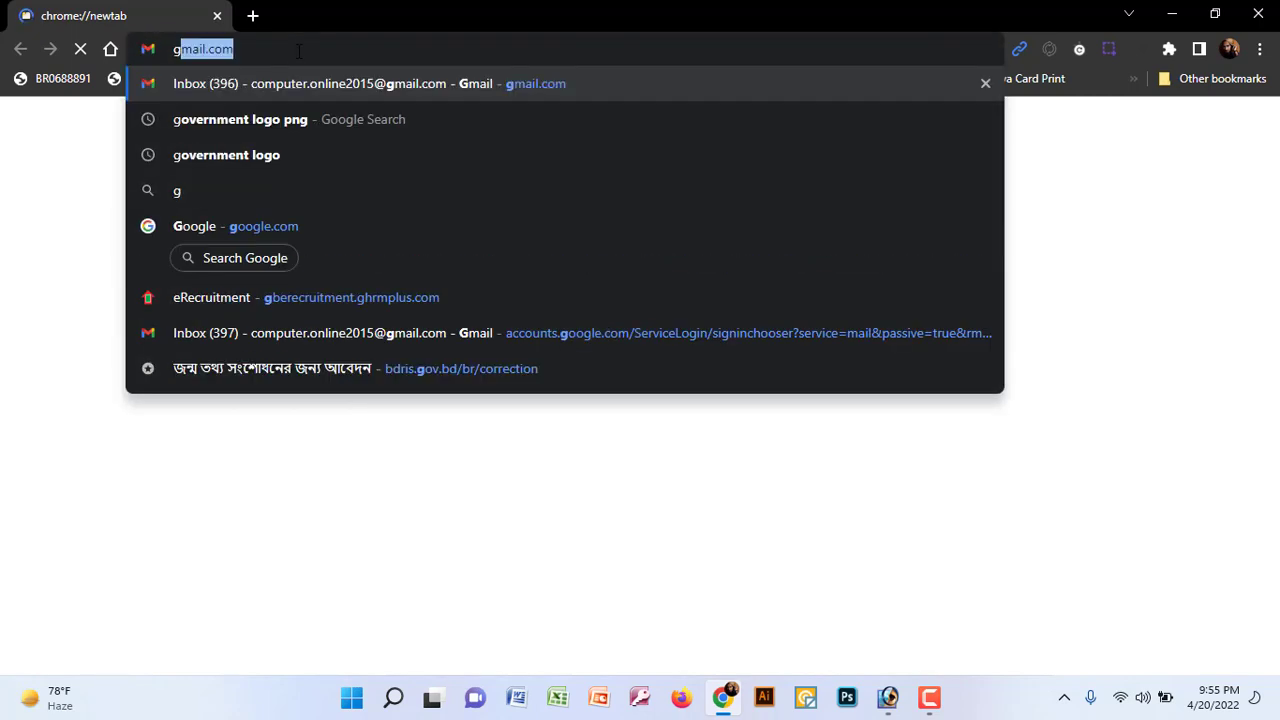
{"action": "key", "text": "Return"}
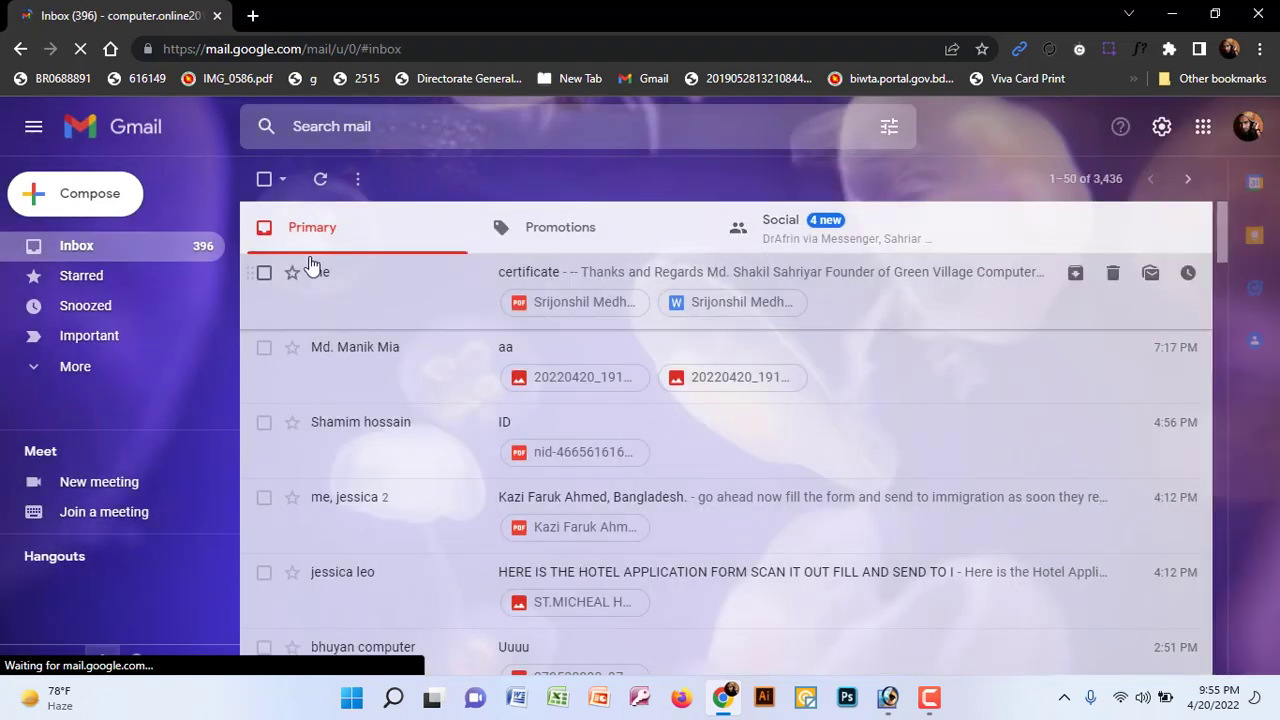
{"action": "left_click", "coordinate": [120, 205]}
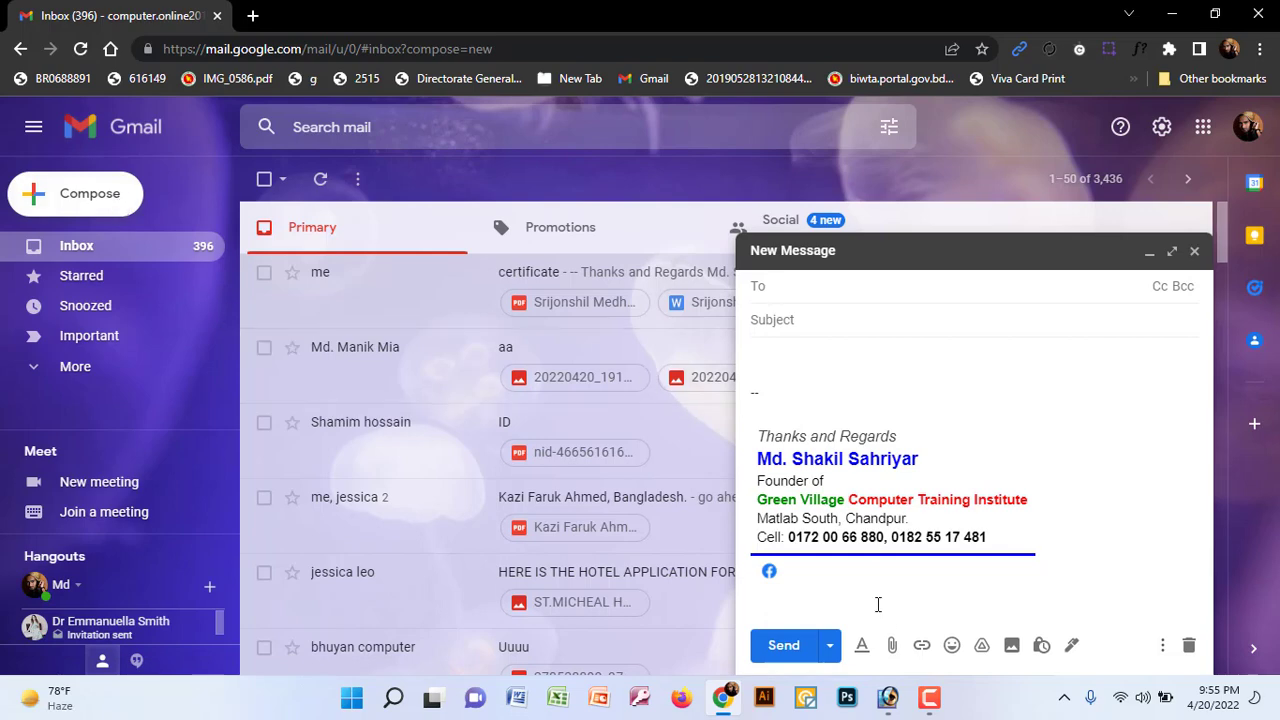
- Attach New Compressed (zipped) Folder.zip from the desktop to the message
{"action": "left_click", "coordinate": [893, 645]}
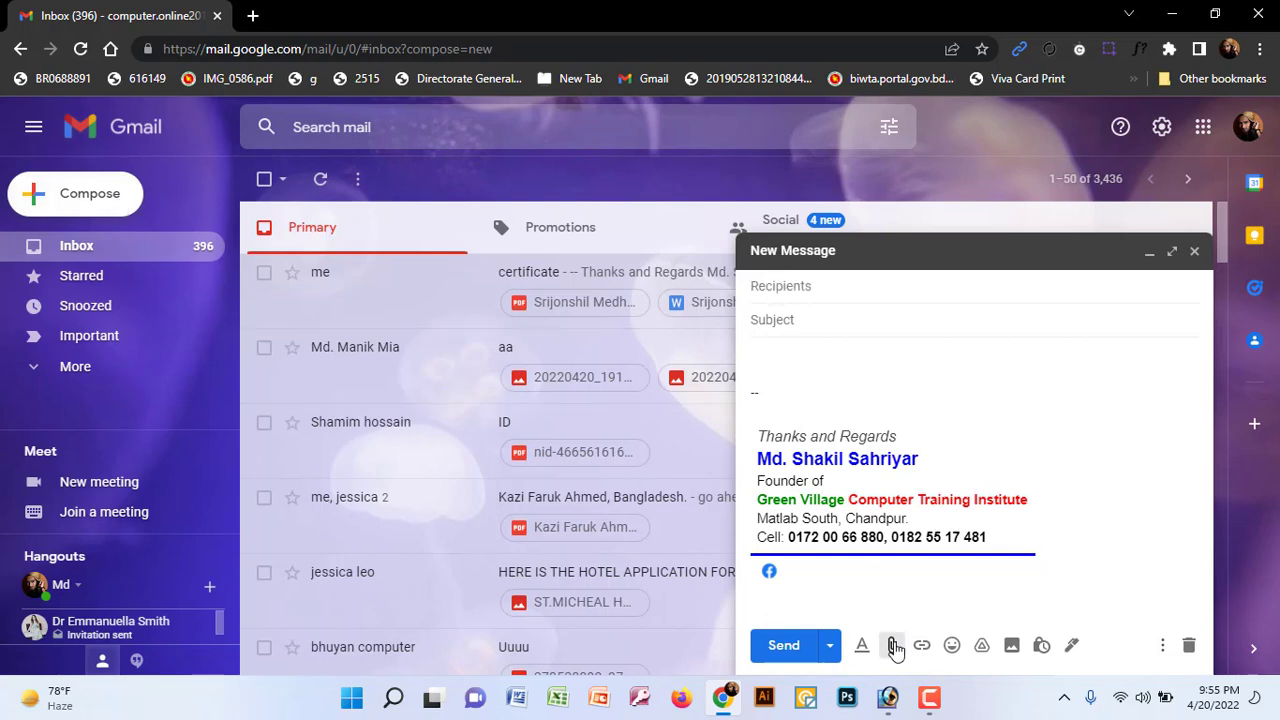
{"action": "scroll", "coordinate": [80, 413], "scroll_direction": "down", "scroll_amount": 2}
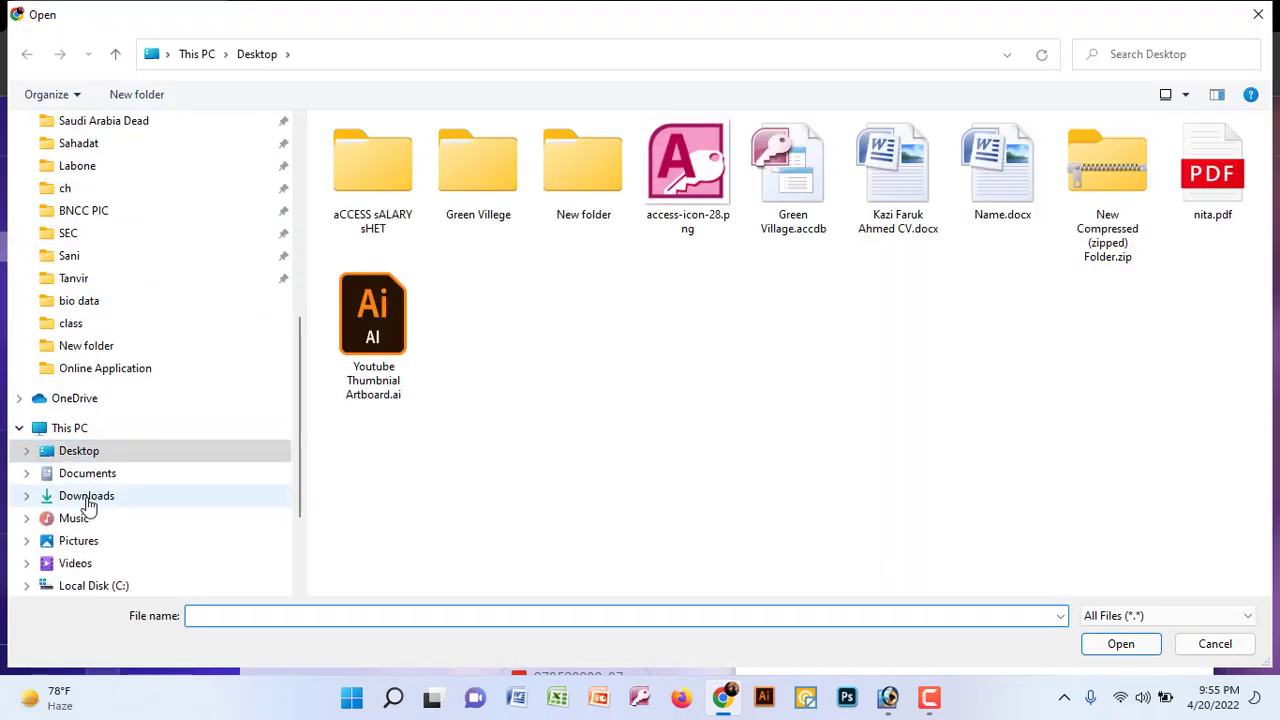
{"action": "left_click", "coordinate": [80, 451]}
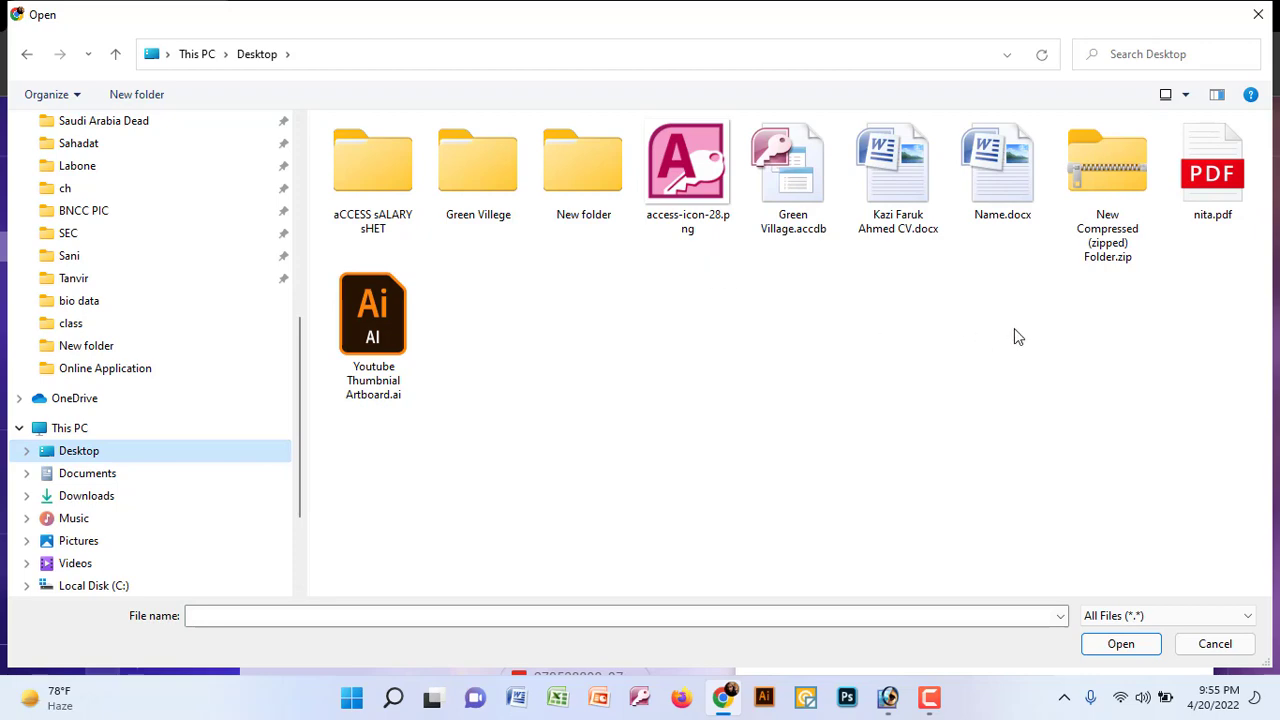
{"action": "left_click", "coordinate": [1110, 192]}
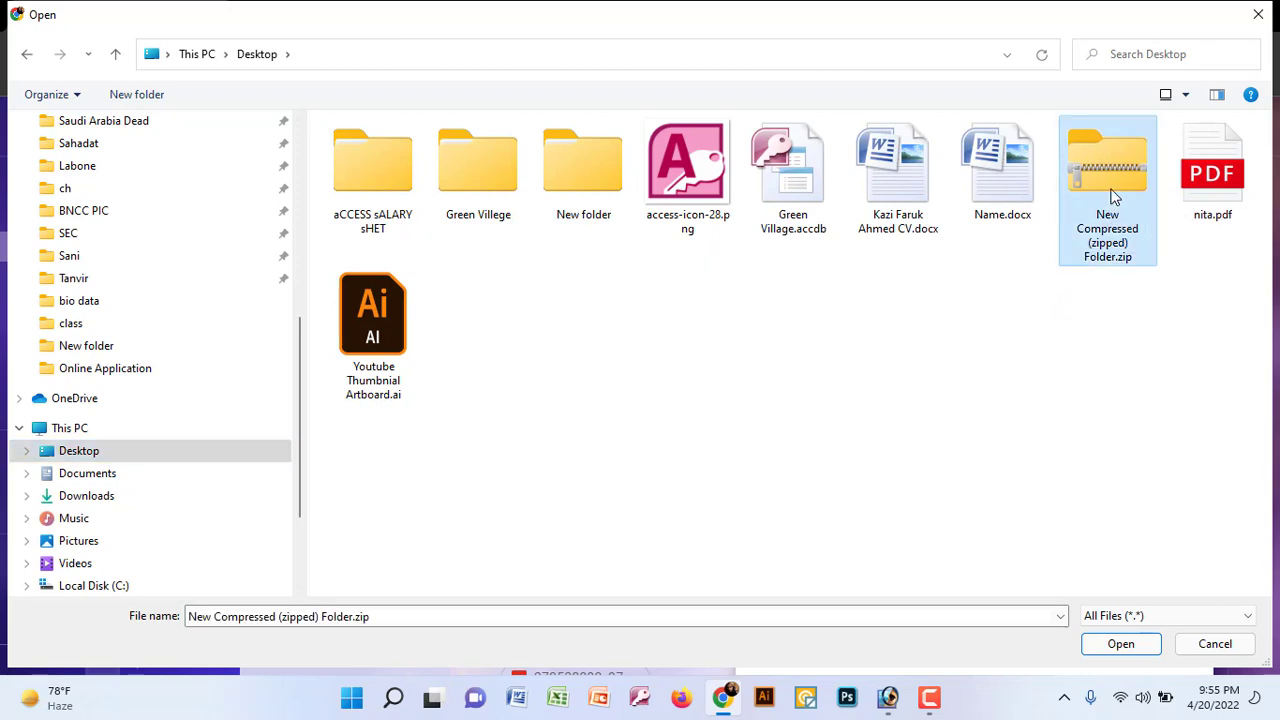
{"action": "left_click", "coordinate": [1120, 643]}
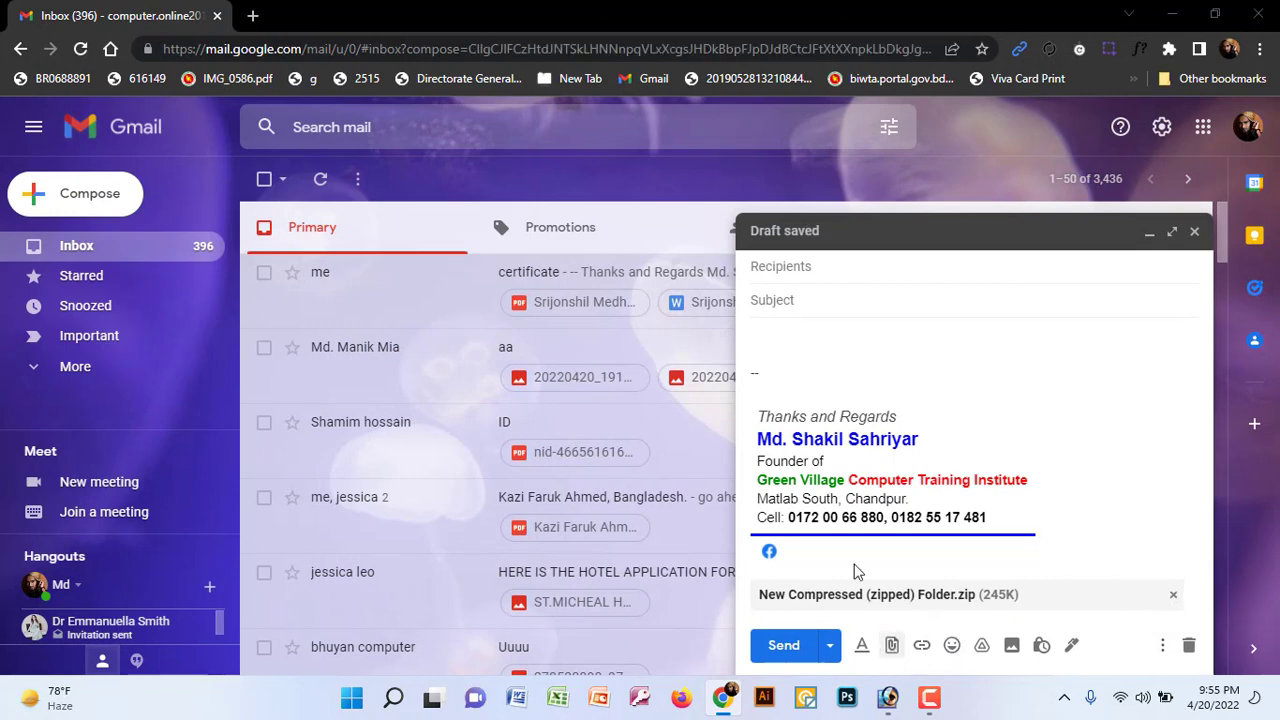
- Try to attach the Green Villege folder and its subfolder New folder (2) to the message, and cancel the file selection
{"action": "left_click", "coordinate": [891, 645]}
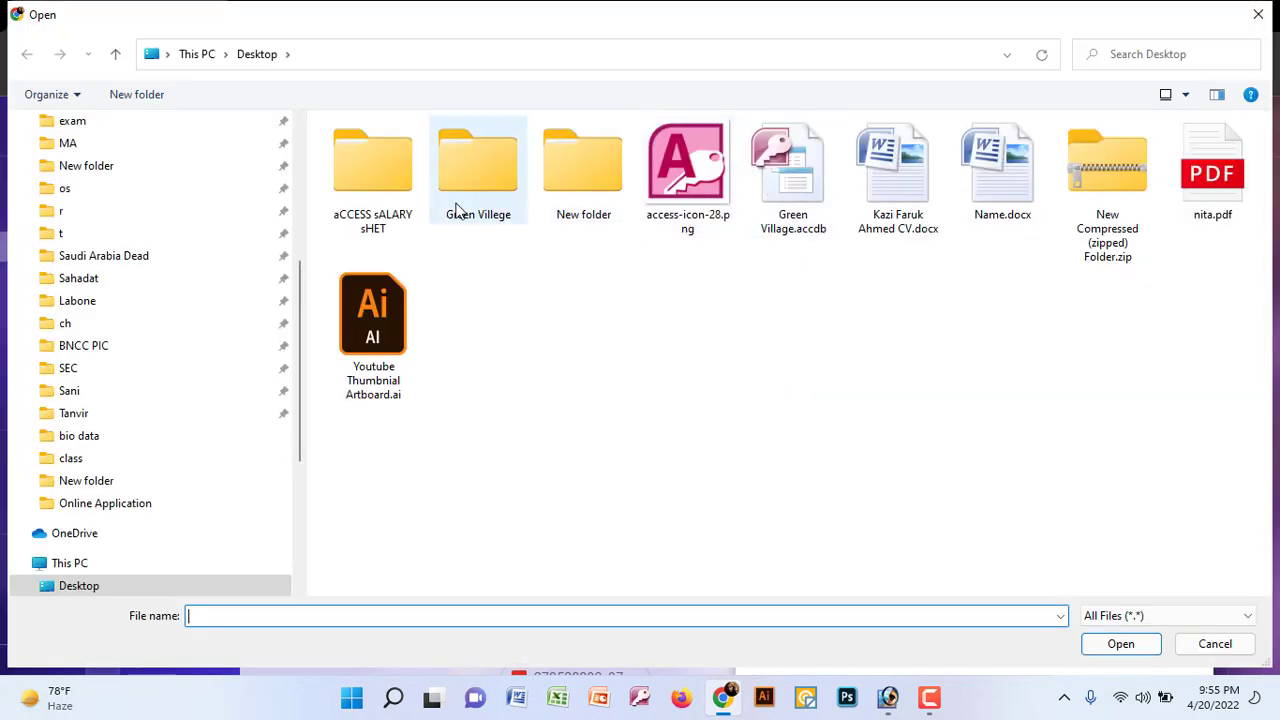
{"action": "left_click", "coordinate": [458, 215]}
{"action": "left_click", "coordinate": [1120, 644]}
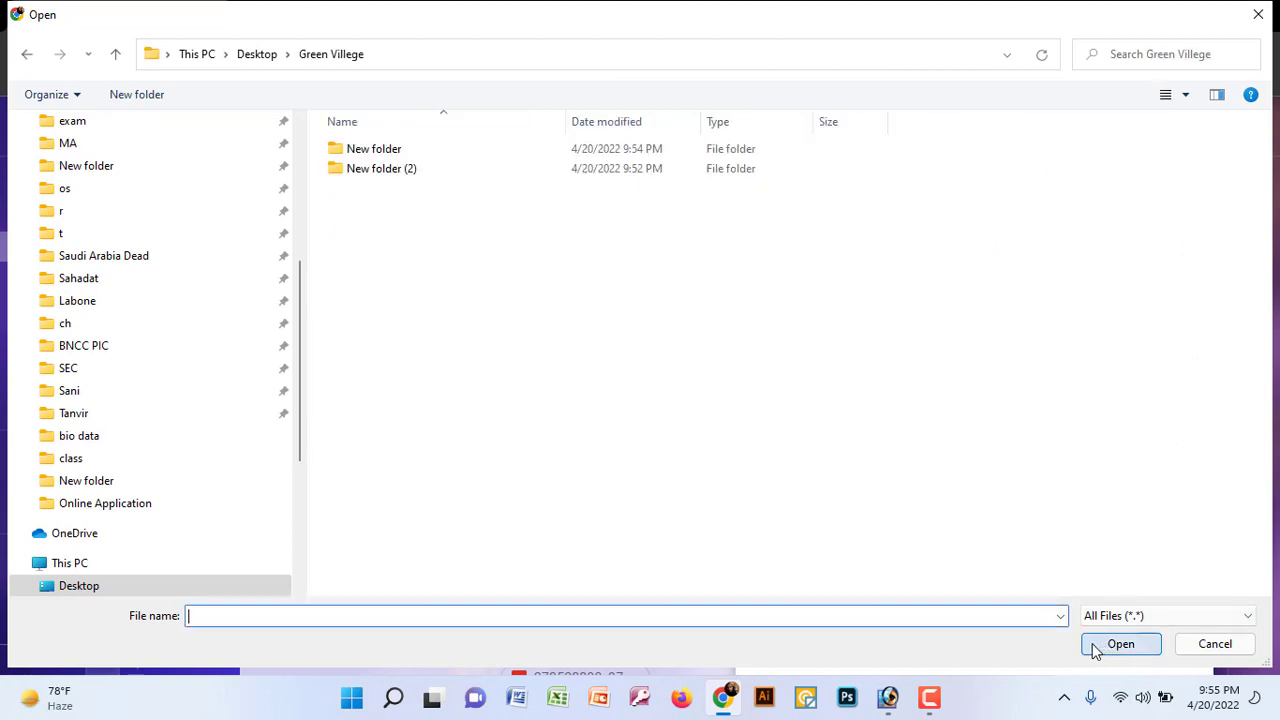
{"action": "left_click", "coordinate": [389, 170]}
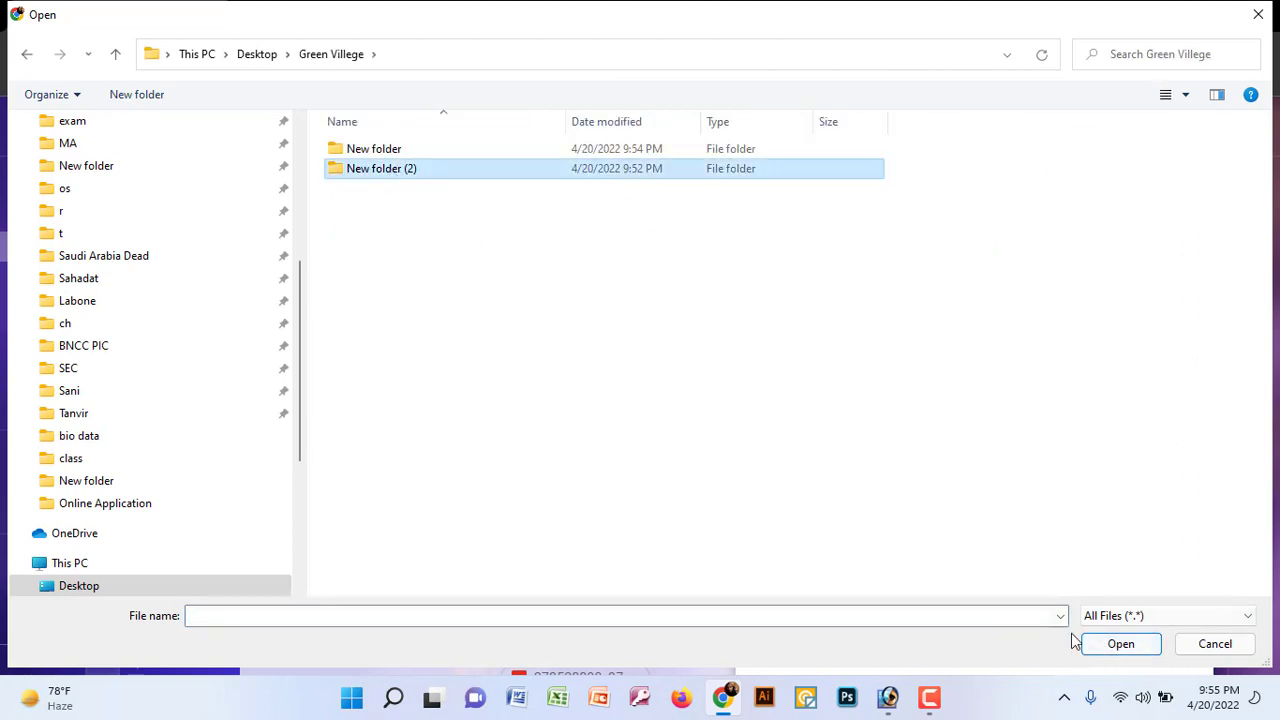
{"action": "left_click", "coordinate": [1138, 648]}
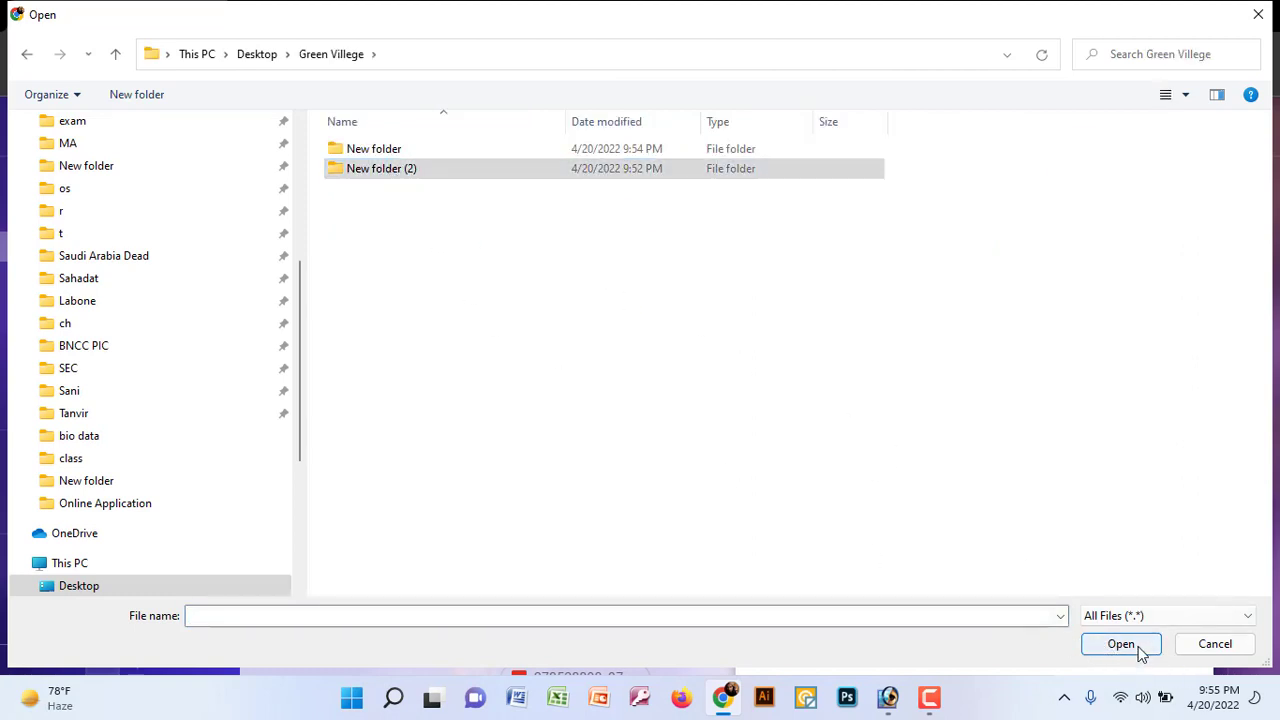
{"action": "left_click", "coordinate": [1215, 644]}
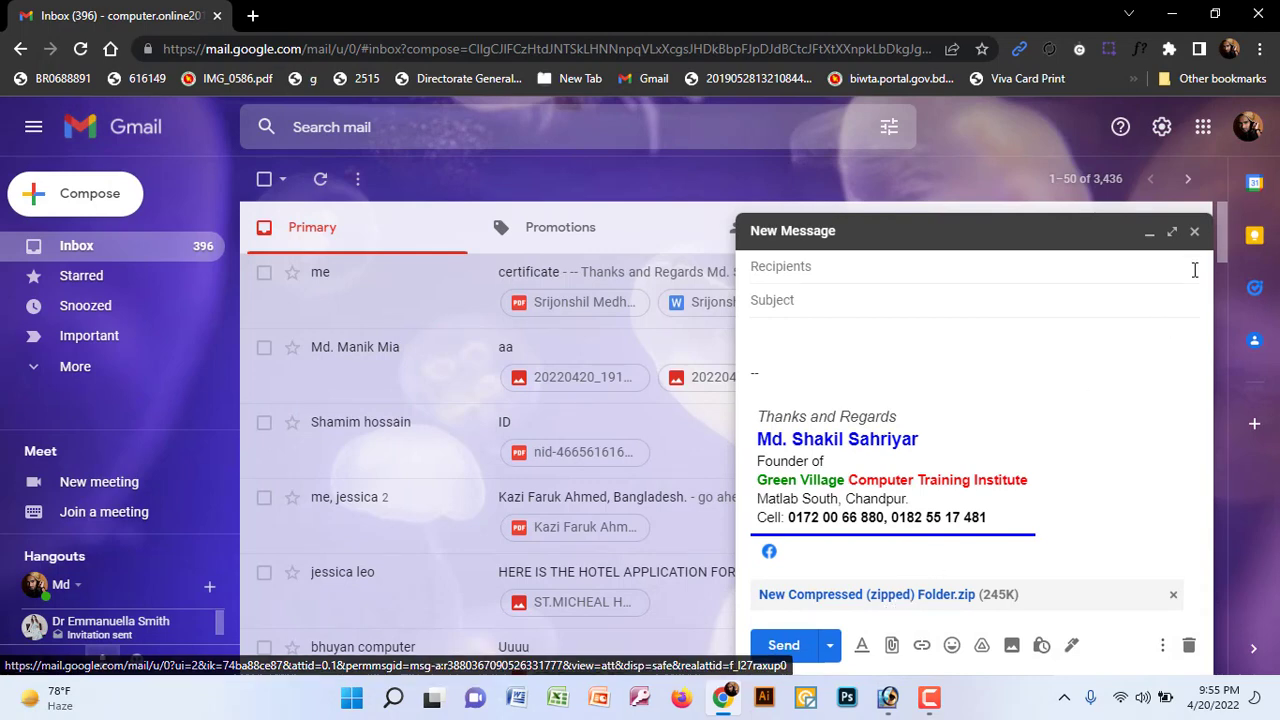
- Close the message draft and minimize the browser to return to the desktop
{"action": "left_click", "coordinate": [1194, 232]}
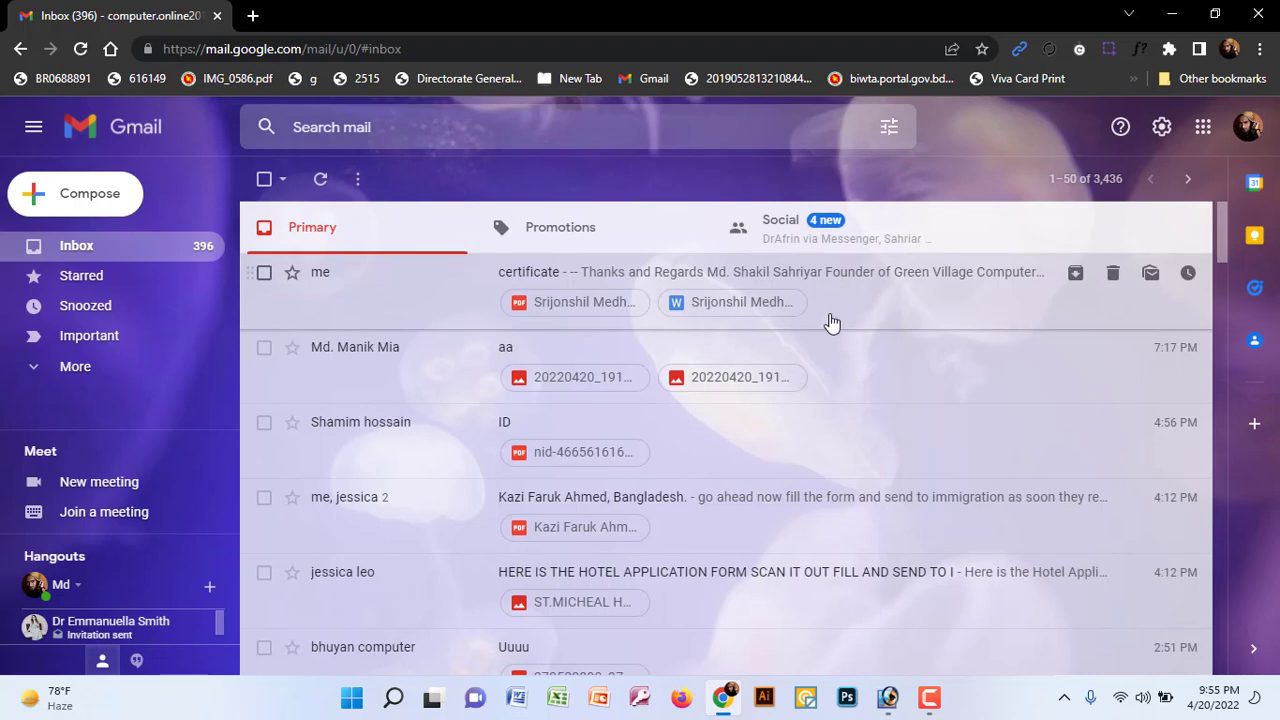
{"action": "left_click", "coordinate": [1172, 14]}
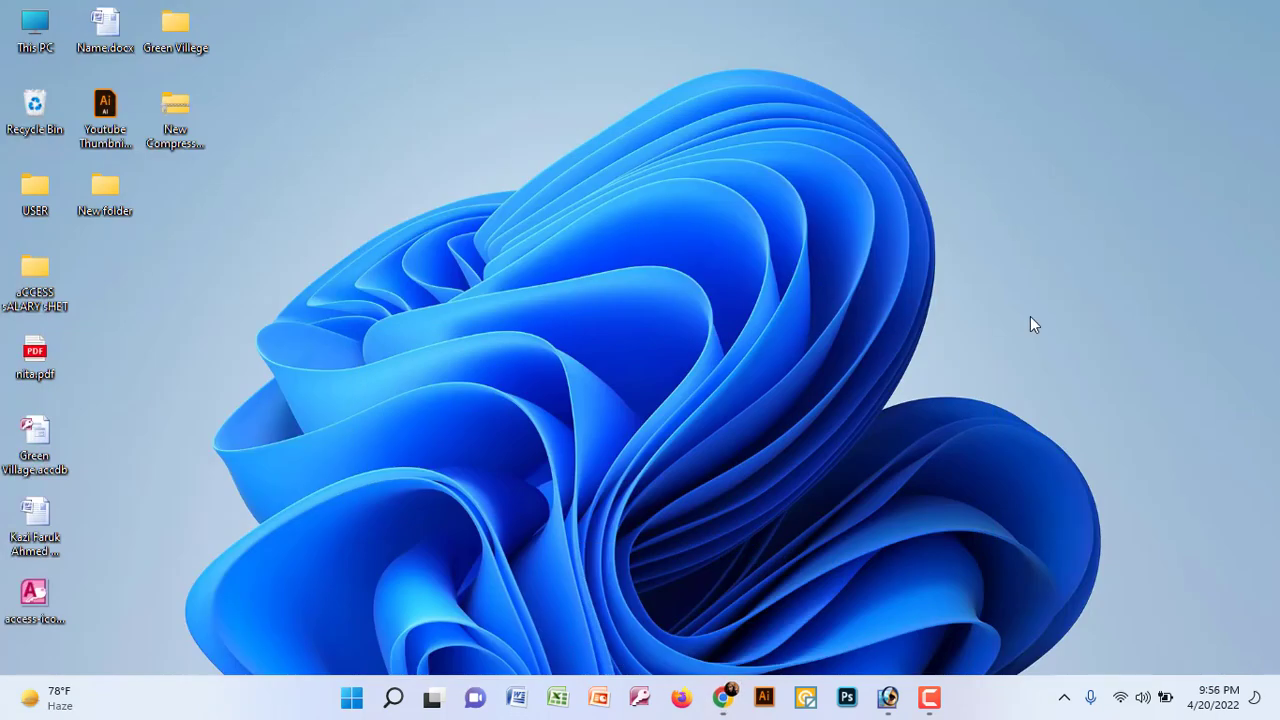